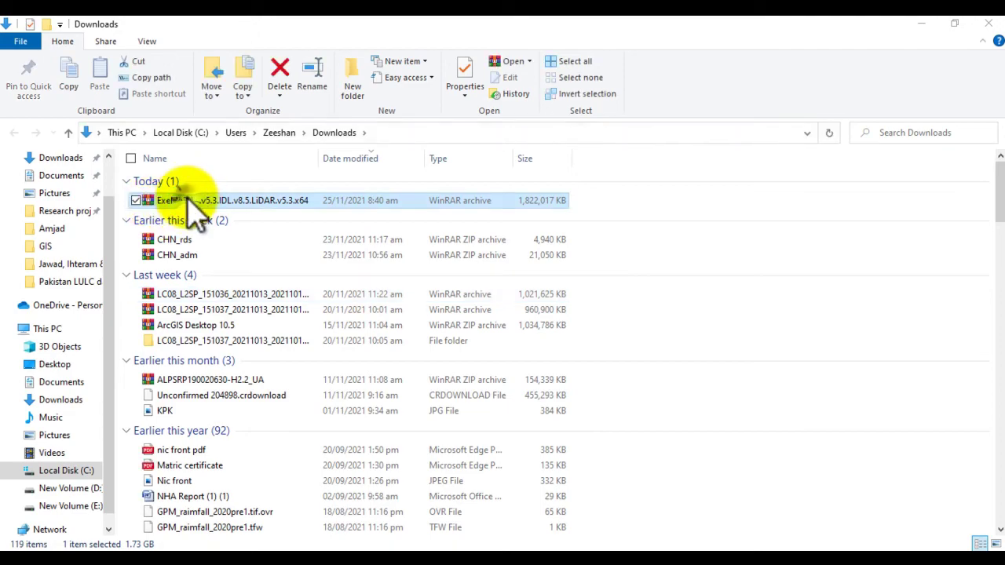
- Copy the Exelis.ENVI.v5.3.IDL.v8.5.LiDAR.v5.3.x64 archive from Downloads
{"action": "right_click", "coordinate": [183, 206]}
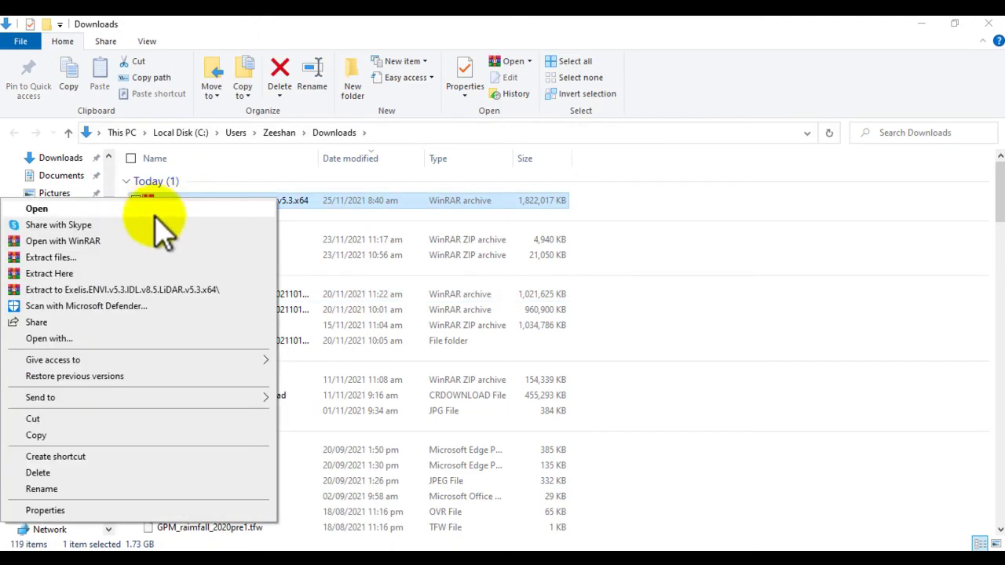
{"action": "left_click", "coordinate": [57, 425]}
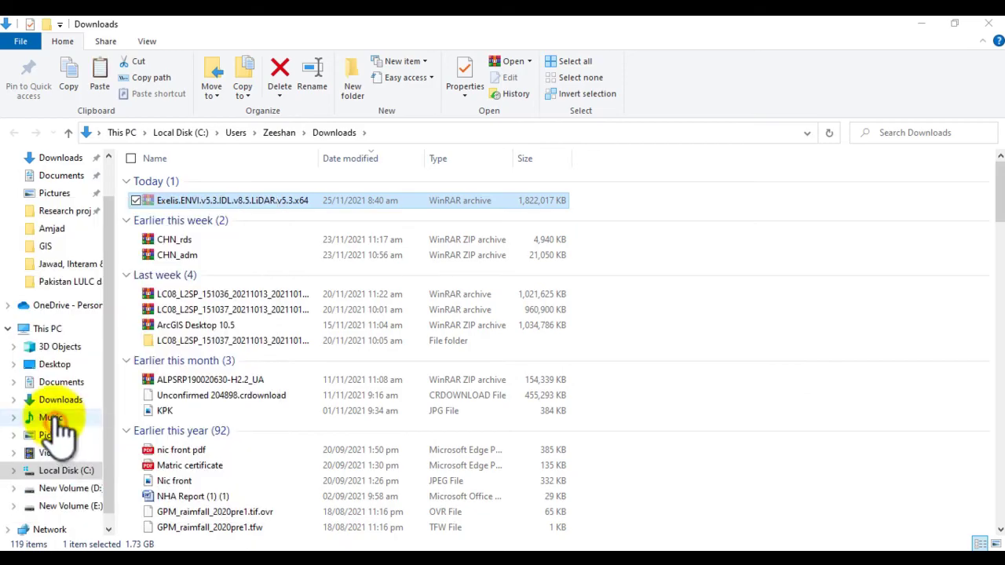
- Paste the Exelis archive into E:\A\sowftweres and select the pasted copy
{"action": "left_click", "coordinate": [64, 506]}
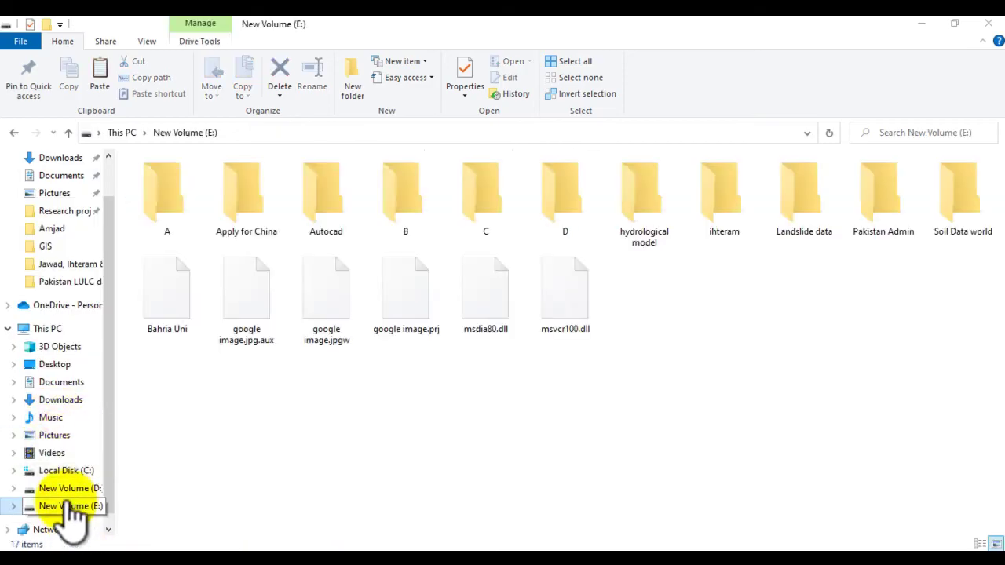
{"action": "double_click", "coordinate": [167, 196]}
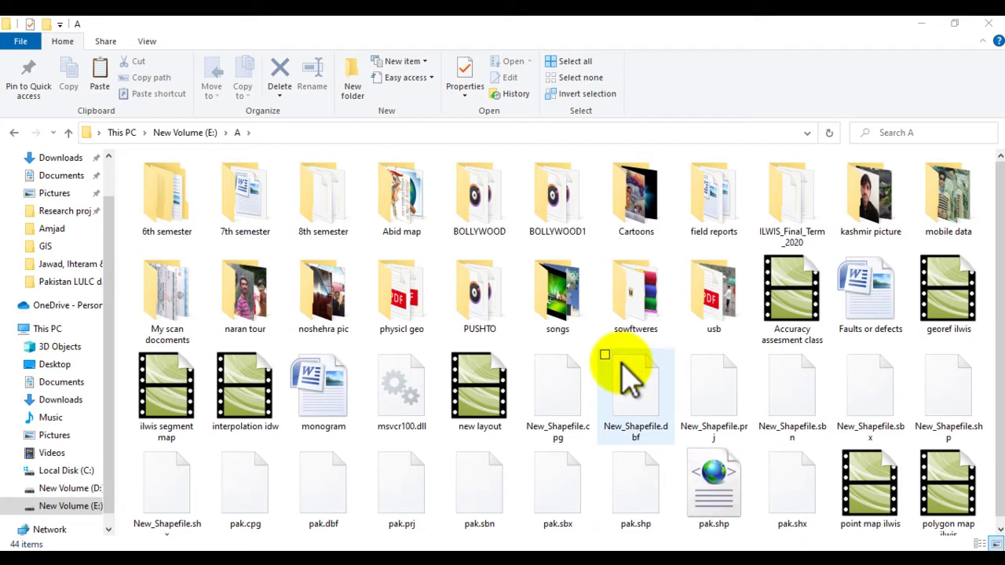
{"action": "double_click", "coordinate": [628, 295]}
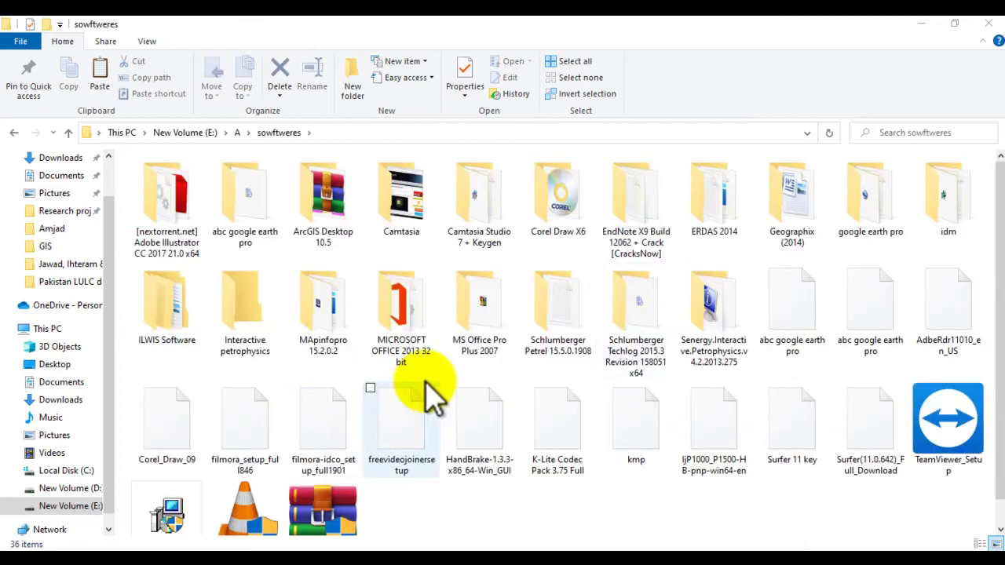
{"action": "scroll", "coordinate": [471, 385], "scroll_direction": "down", "scroll_amount": 1}
{"action": "right_click", "coordinate": [520, 495]}
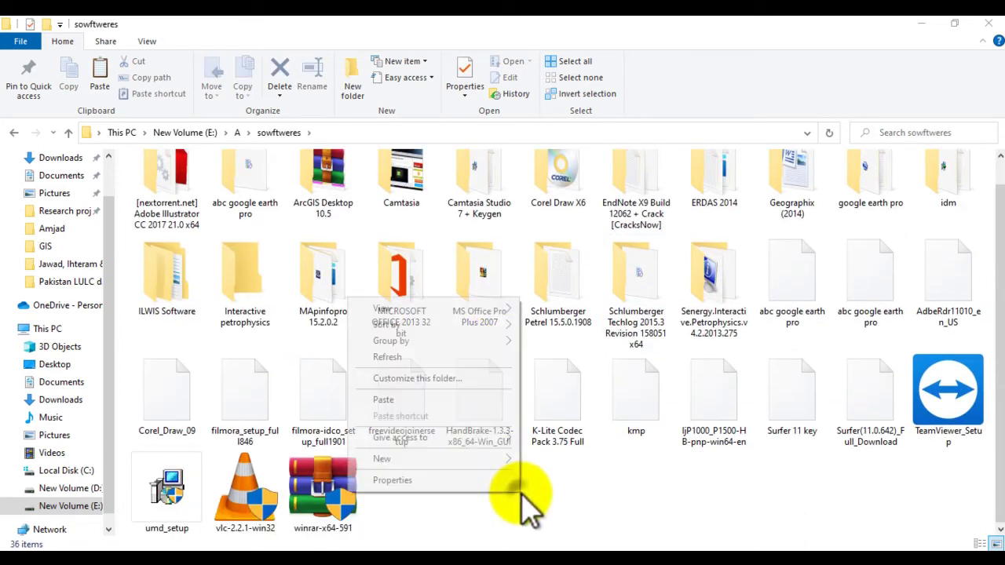
{"action": "left_click", "coordinate": [550, 471]}
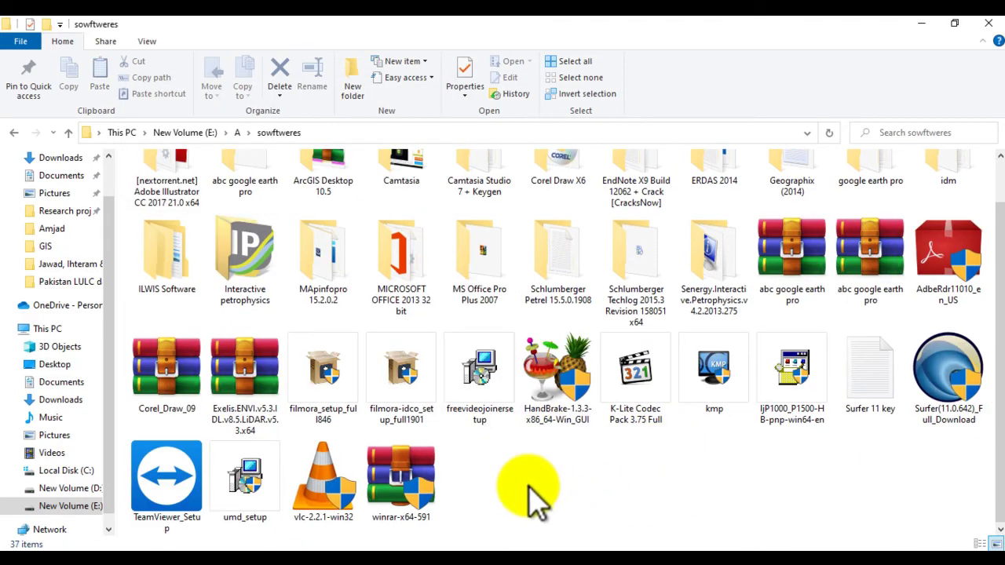
{"action": "left_click", "coordinate": [237, 403]}
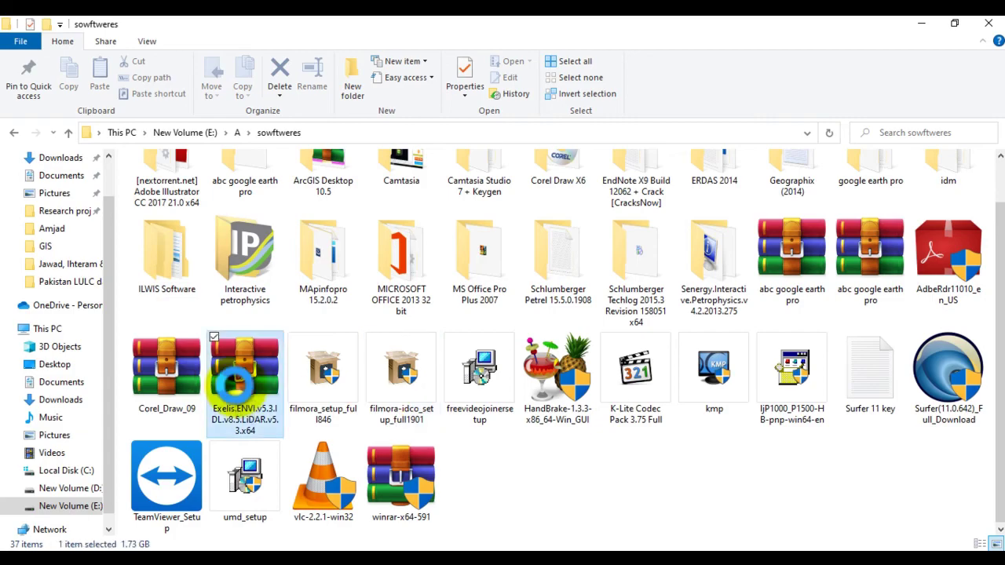
- Extract the Exelis archive with WinRAR to its default folder in sowftweres
{"action": "right_click", "coordinate": [253, 382]}
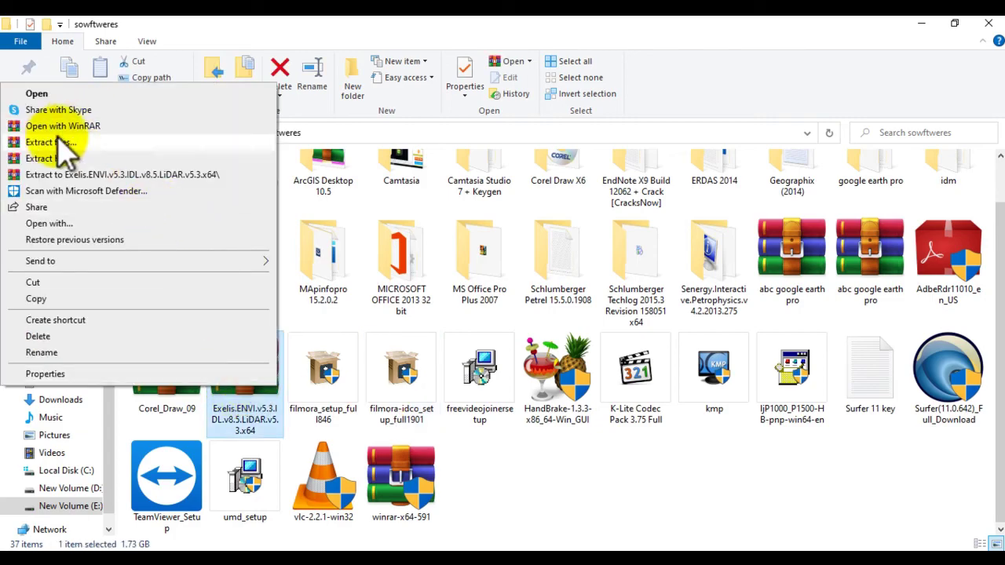
{"action": "left_click", "coordinate": [43, 141]}
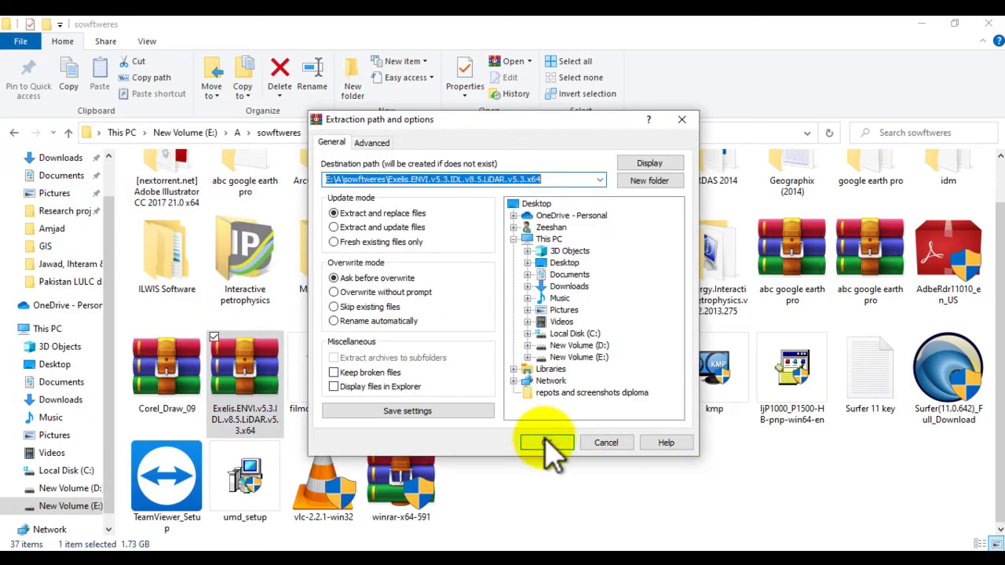
{"action": "left_click", "coordinate": [541, 444]}
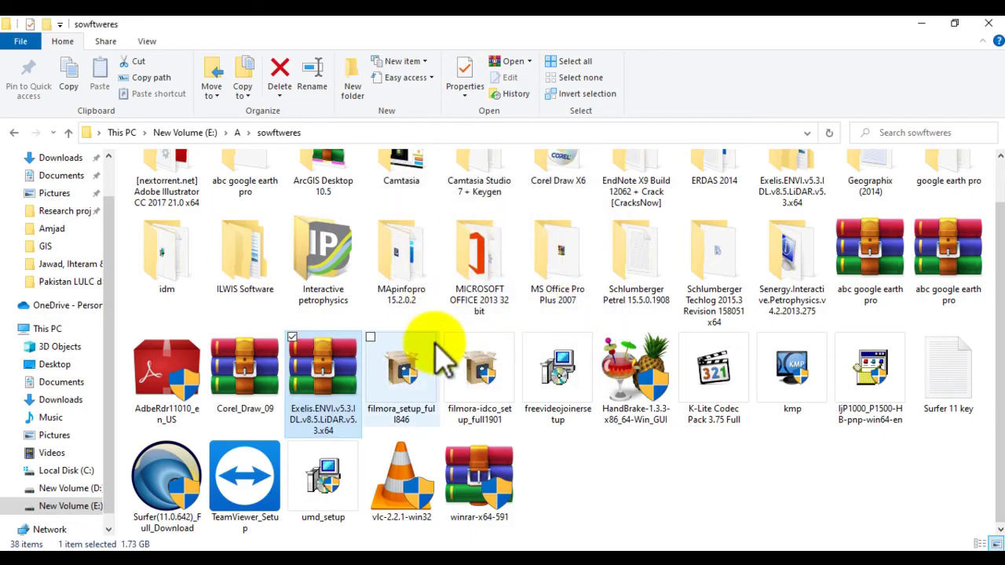
- Browse into Exelis > Exelis > install and select the IDL_ENVI53win64 installer
{"action": "scroll", "coordinate": [487, 306], "scroll_direction": "up", "scroll_amount": 1}
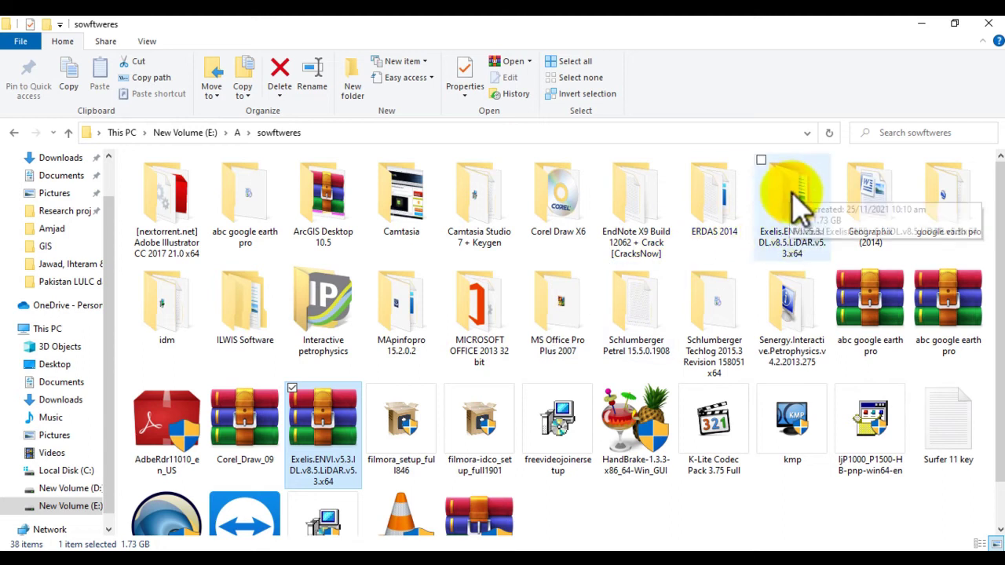
{"action": "mouse_move", "coordinate": [792, 208]}
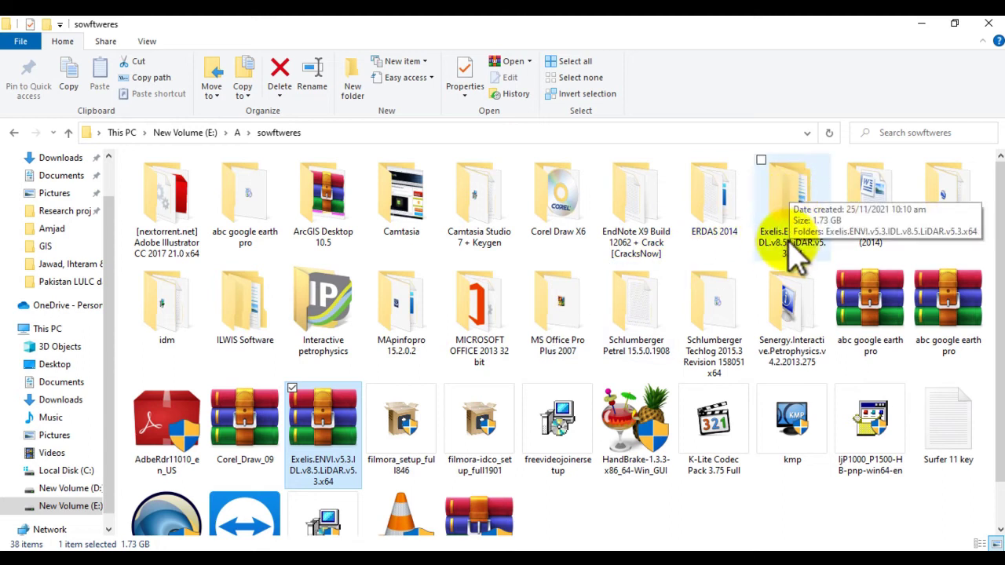
{"action": "double_click", "coordinate": [780, 206]}
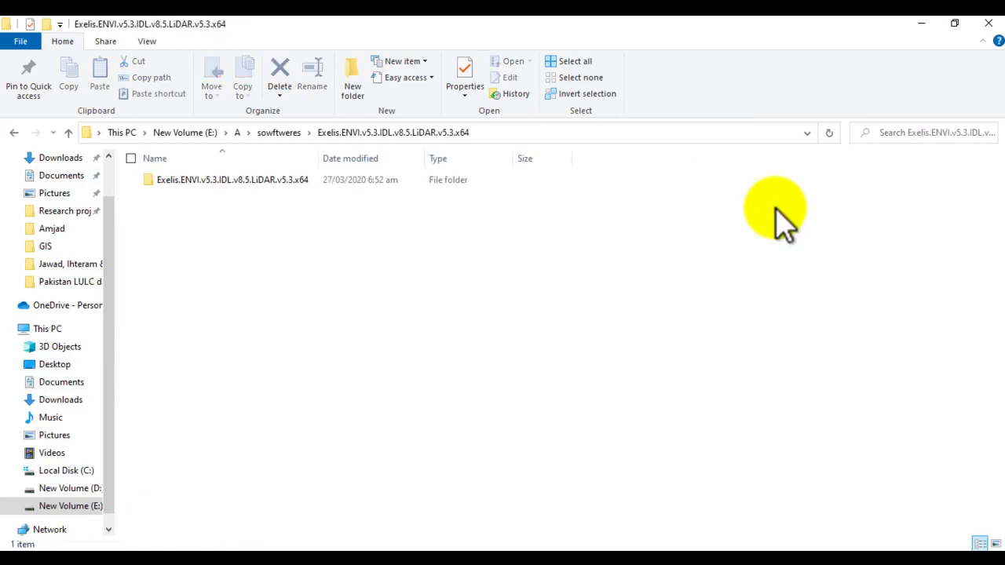
{"action": "double_click", "coordinate": [206, 184]}
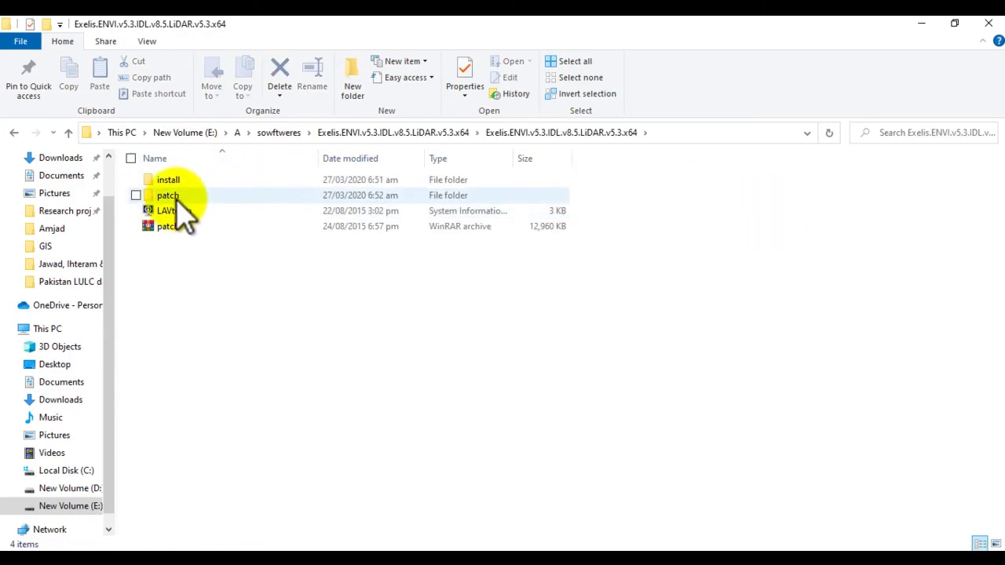
{"action": "double_click", "coordinate": [187, 183]}
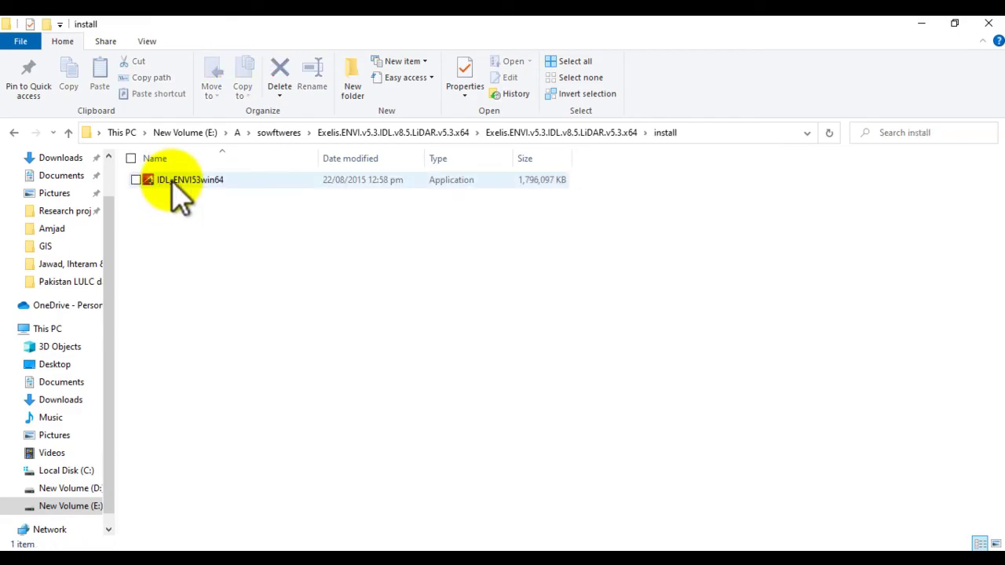
{"action": "left_click", "coordinate": [171, 179]}
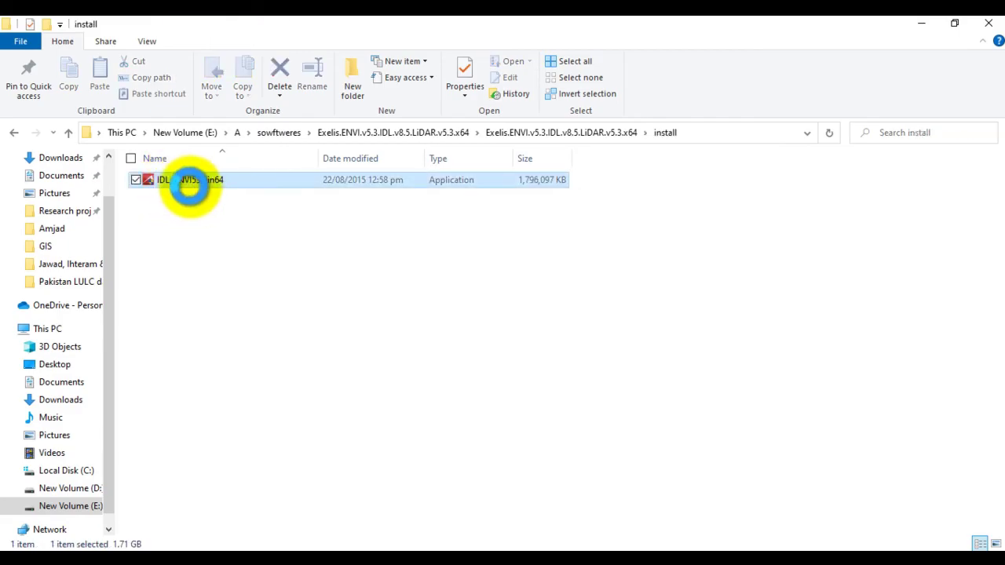
- Run IDL_ENVI53win64 as administrator and approve the elevation prompt
{"action": "right_click", "coordinate": [195, 185]}
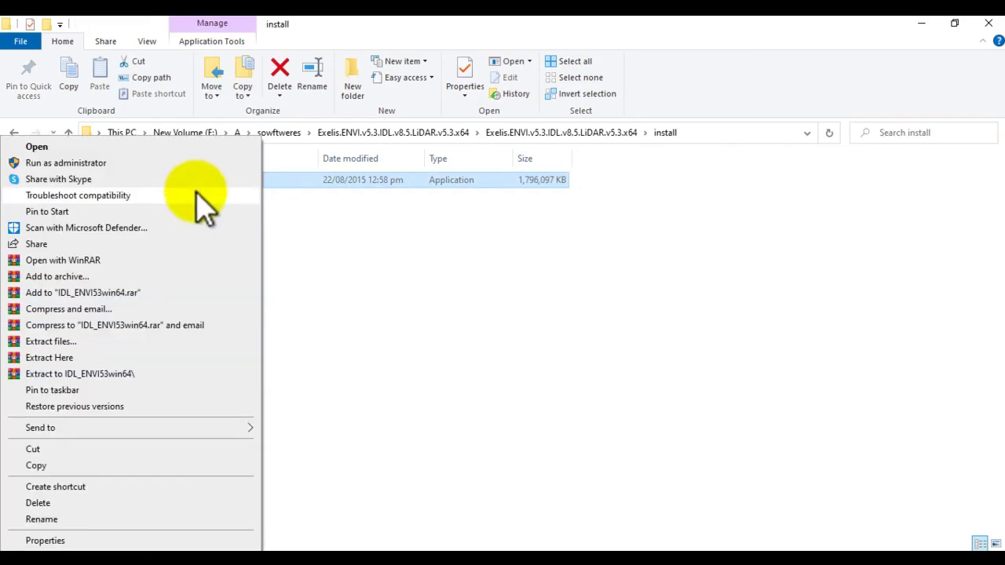
{"action": "left_click", "coordinate": [157, 161]}
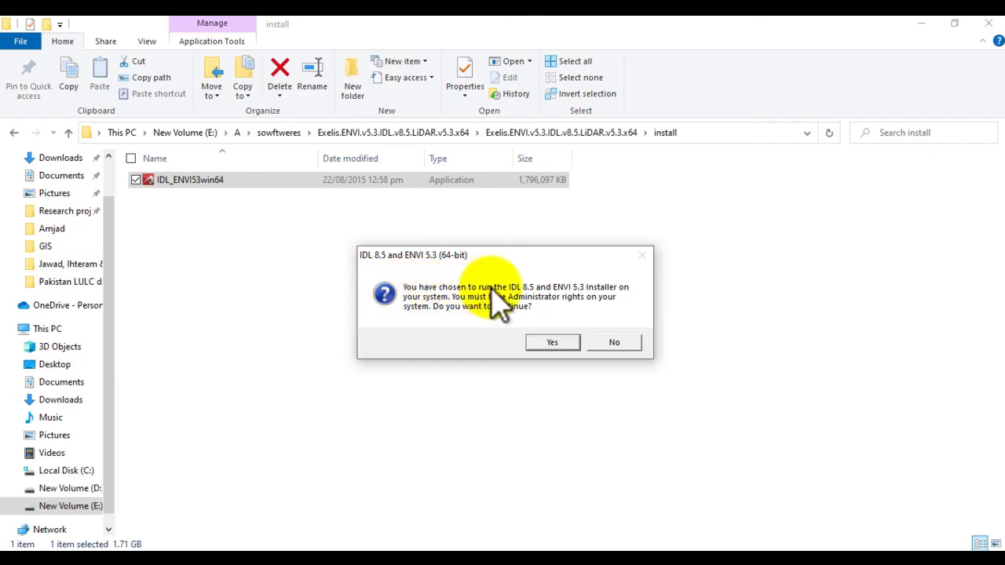
{"action": "left_click", "coordinate": [552, 343]}
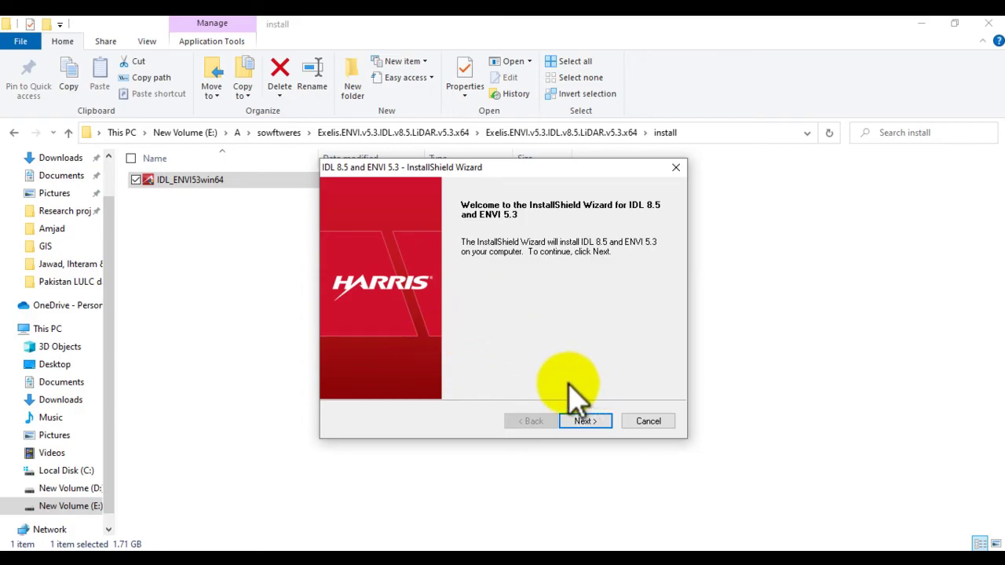
- Accept the license and install IDL and ENVI to the default C:\Program Files\Exelis\ destination
{"action": "left_click", "coordinate": [581, 422]}
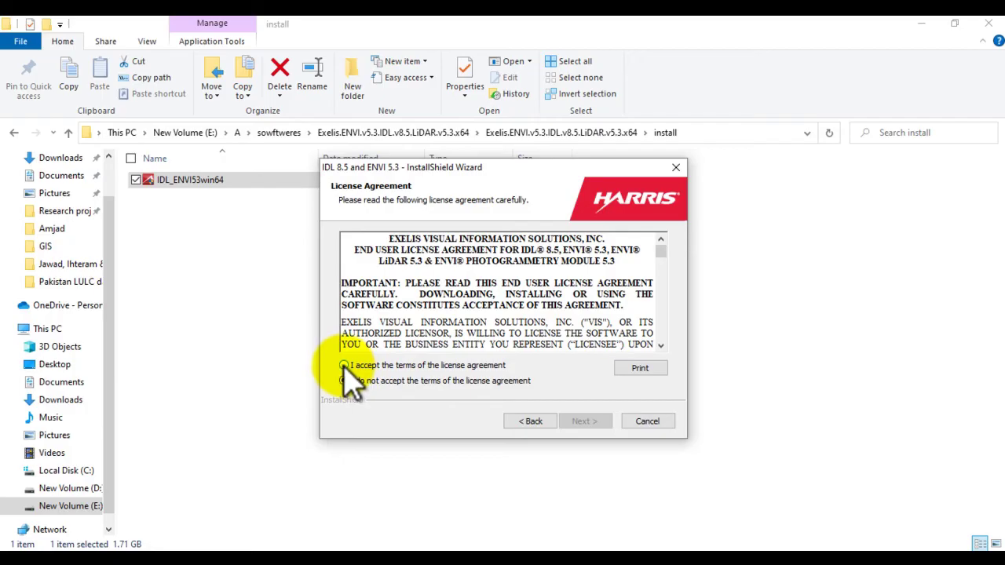
{"action": "left_click", "coordinate": [344, 366]}
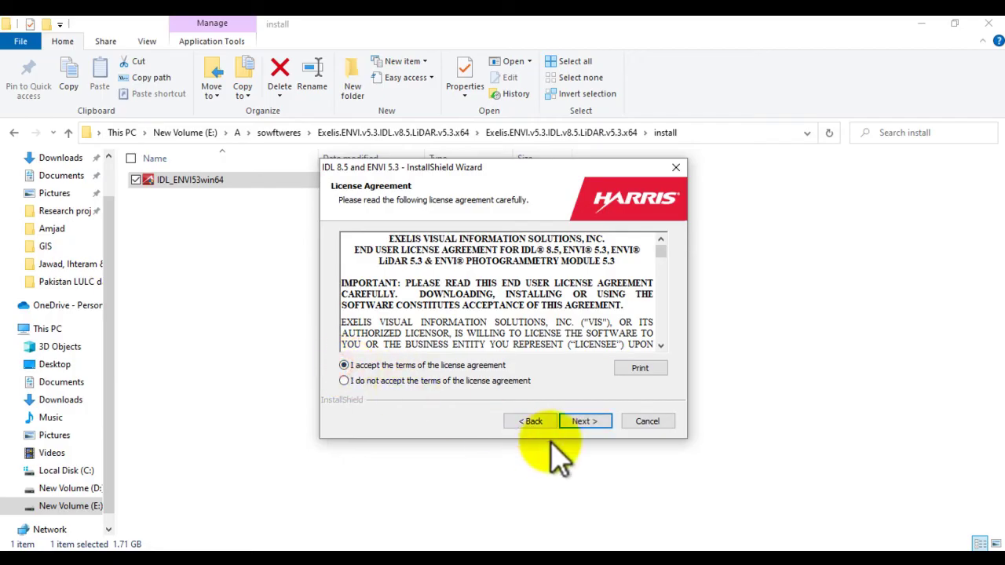
{"action": "left_click", "coordinate": [580, 425]}
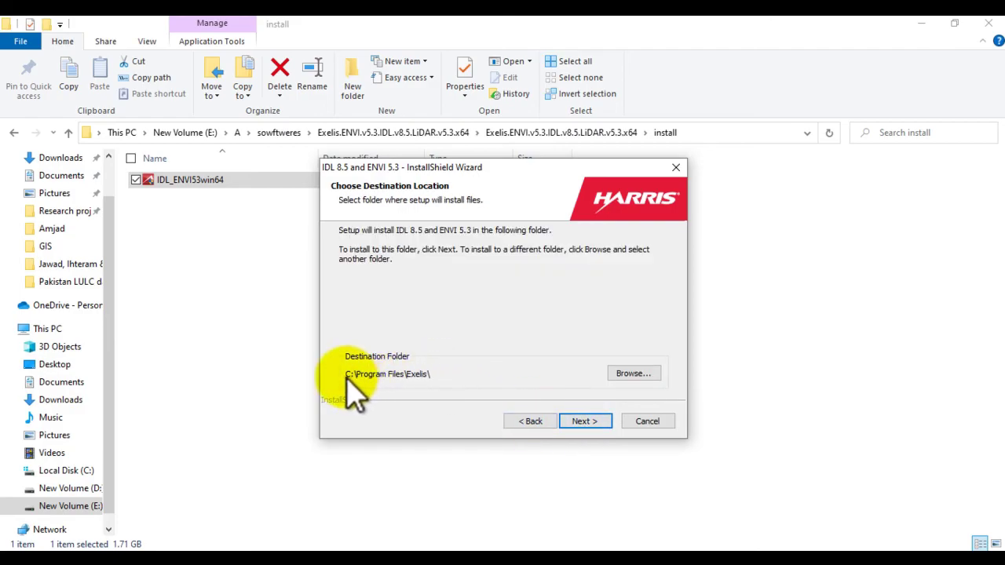
{"action": "left_click", "coordinate": [579, 424]}
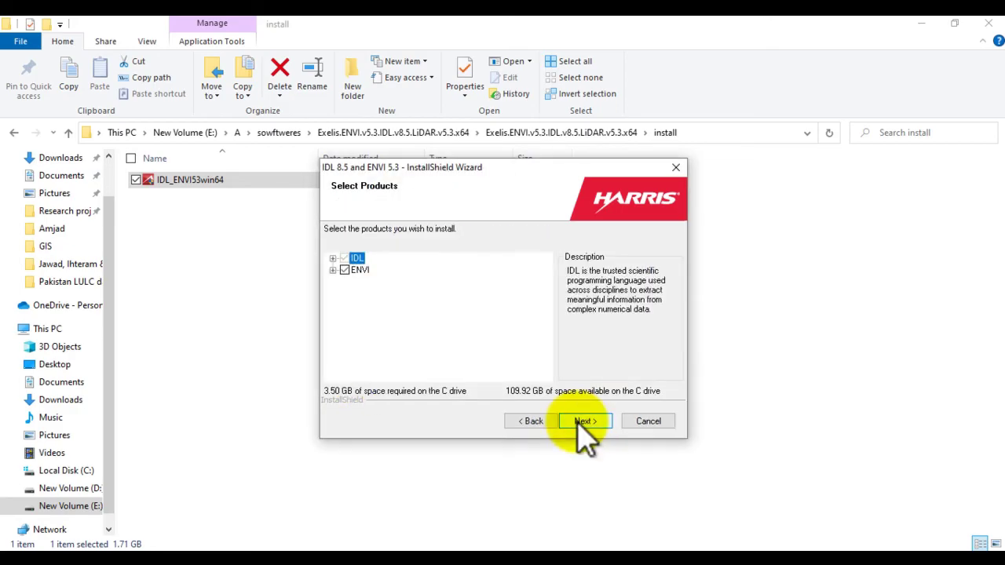
{"action": "left_click", "coordinate": [582, 422]}
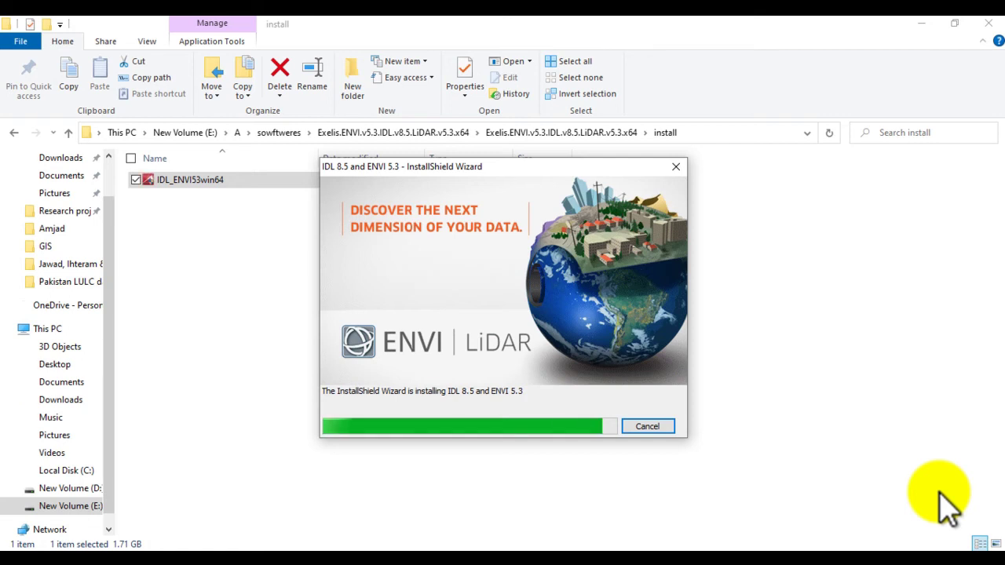
- Wait for the IDL and ENVI file copying to complete
{"action": "left_click", "coordinate": [945, 503]}
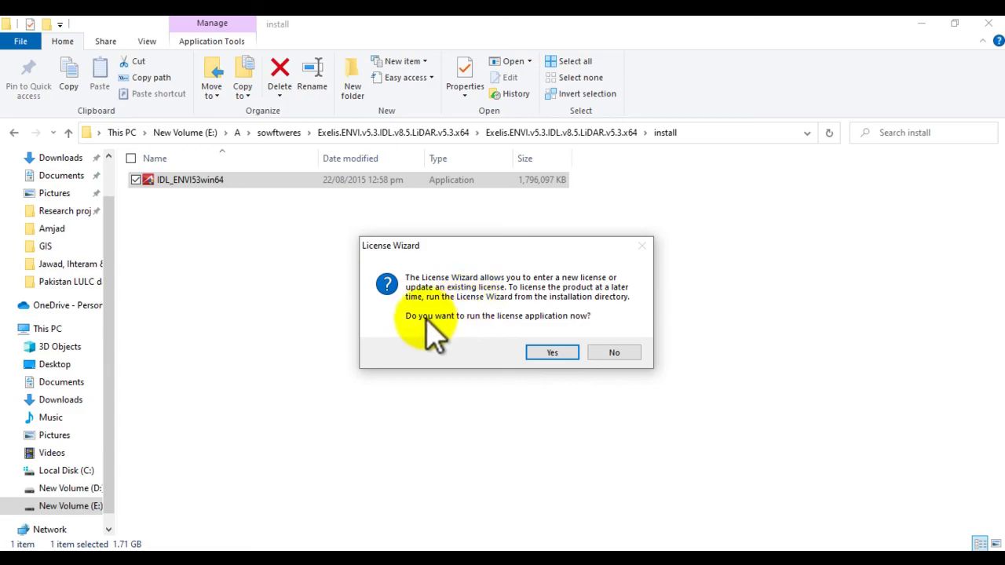
- Decline the License Wizard, postpone the restart, and finish the installer
{"action": "left_click", "coordinate": [614, 351]}
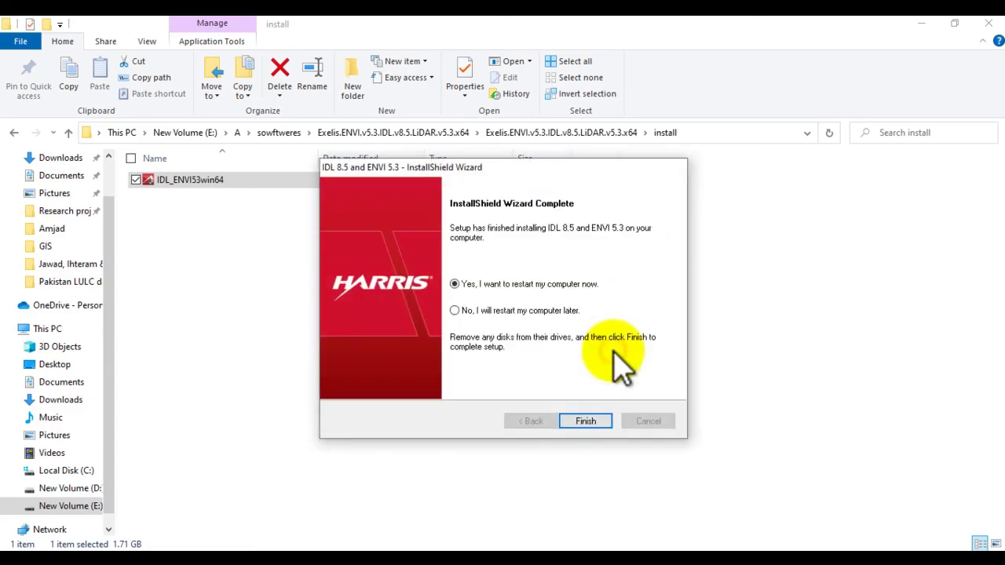
{"action": "left_click", "coordinate": [455, 311]}
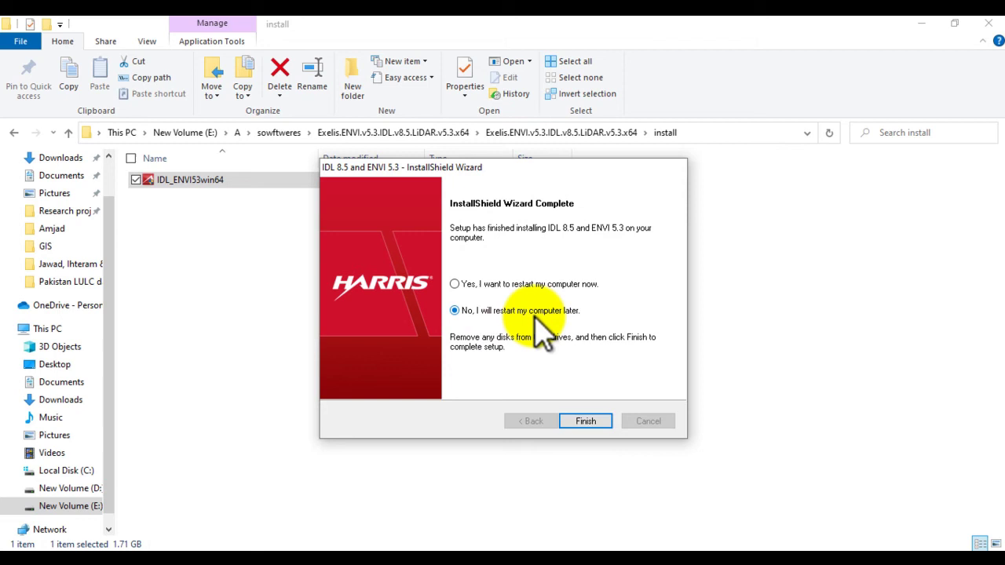
{"action": "left_click", "coordinate": [589, 421]}
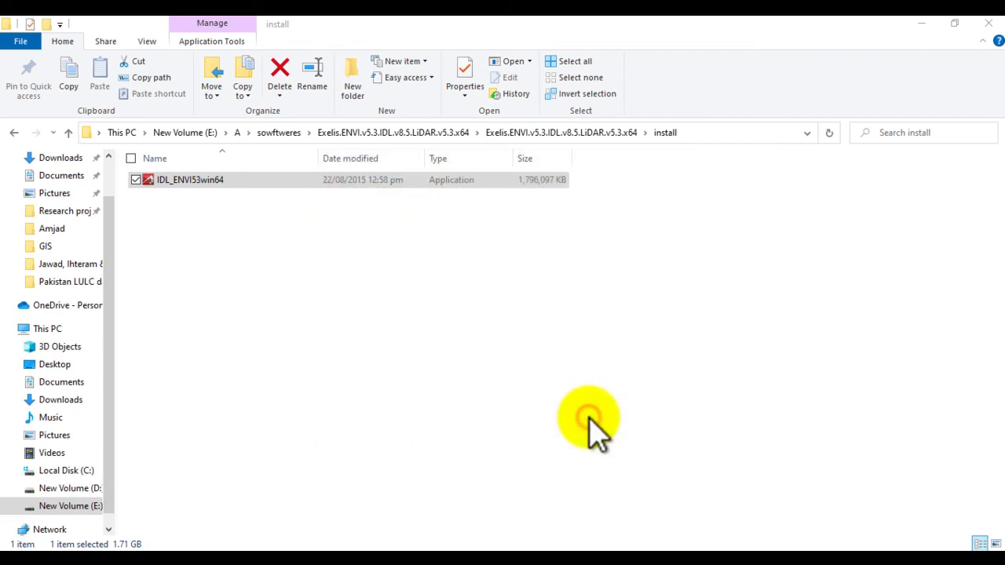
- Copy idl.dll from the patch\IDL85\bin\bin.x86 folder
{"action": "left_click", "coordinate": [69, 132]}
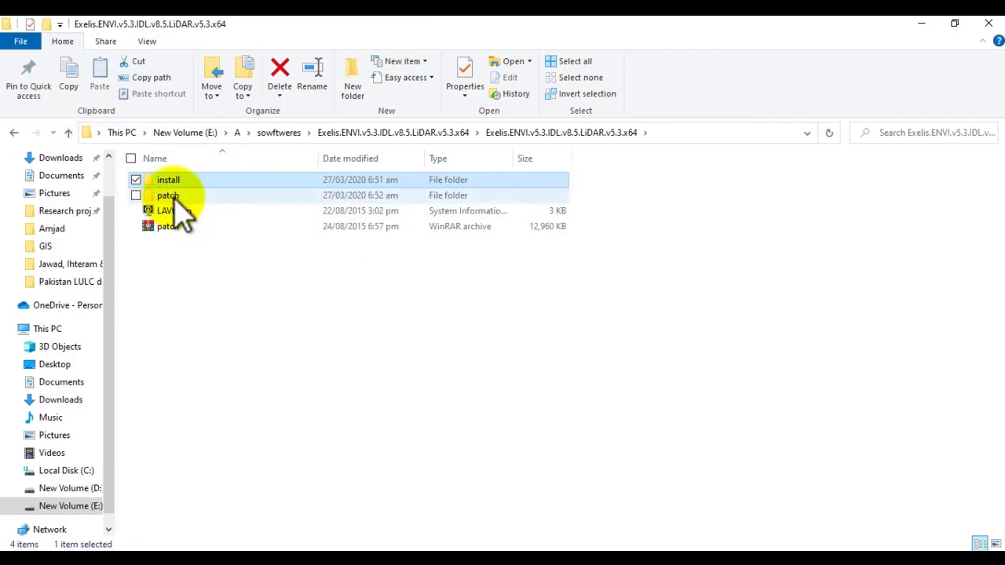
{"action": "double_click", "coordinate": [169, 195]}
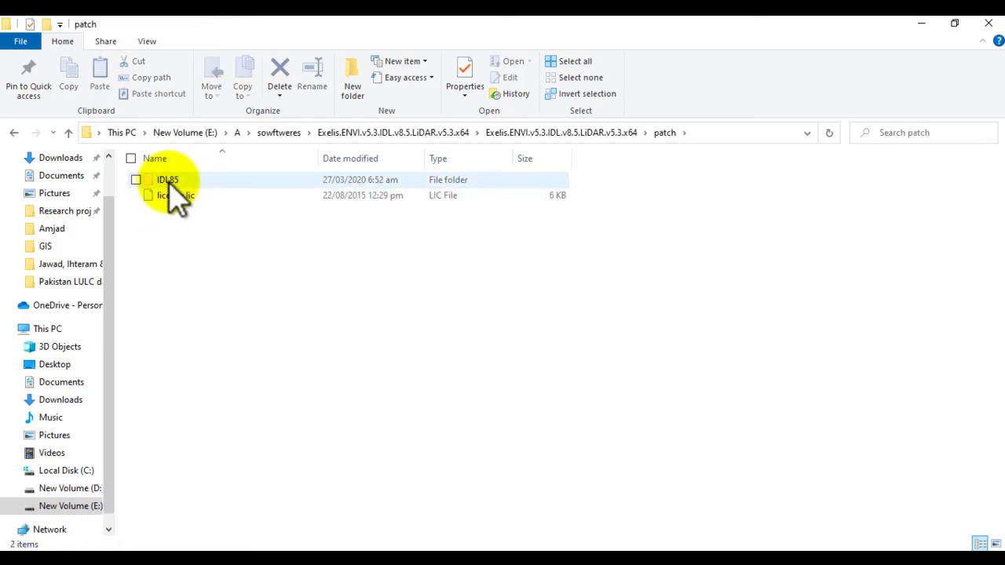
{"action": "double_click", "coordinate": [170, 182]}
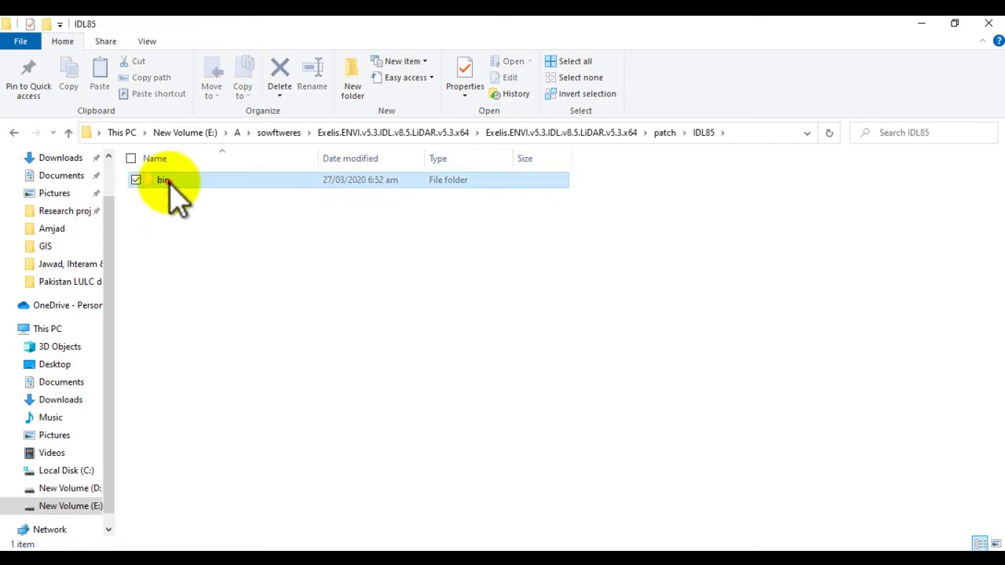
{"action": "double_click", "coordinate": [170, 183]}
{"action": "double_click", "coordinate": [170, 184]}
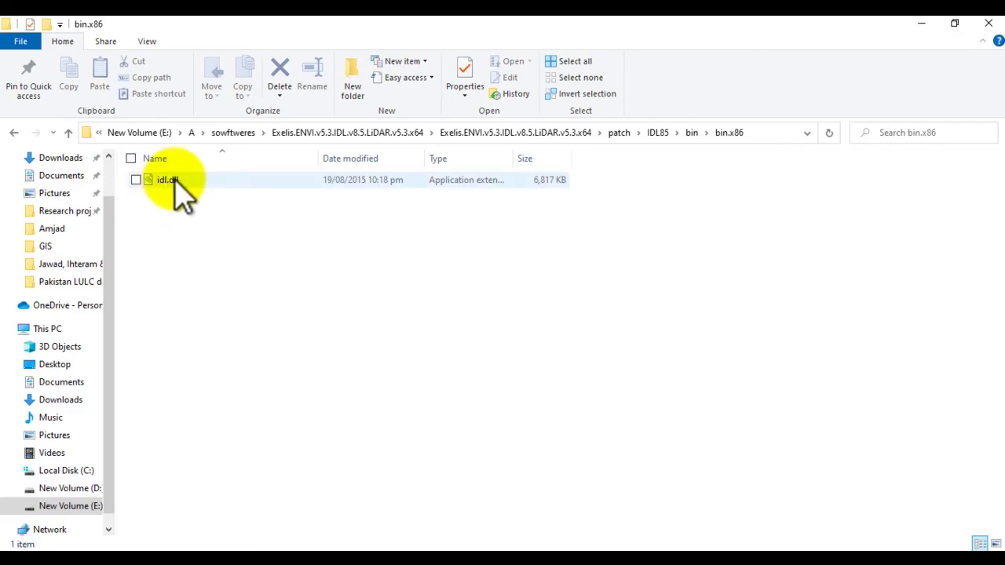
{"action": "left_click", "coordinate": [178, 188]}
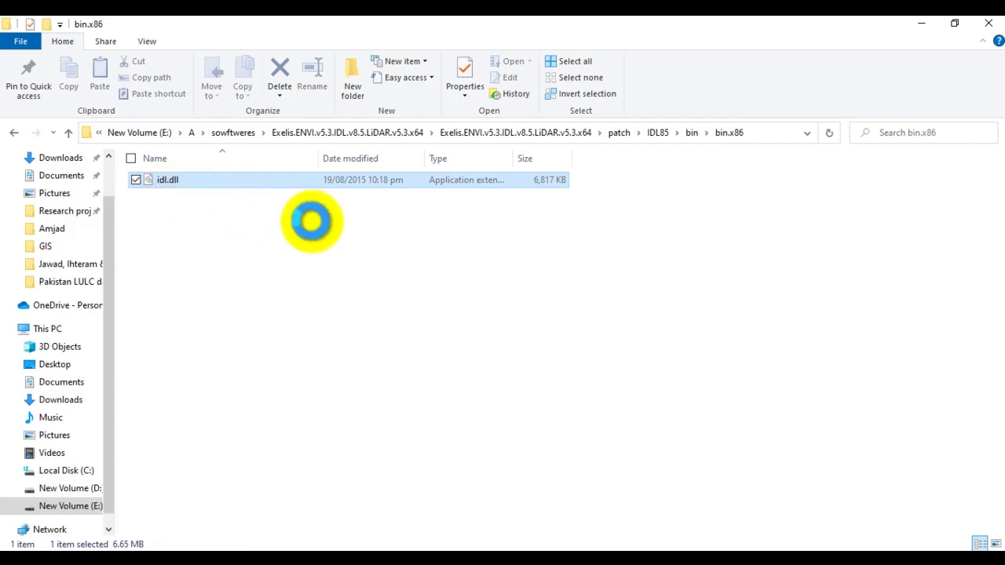
{"action": "key", "text": "shift+F10"}
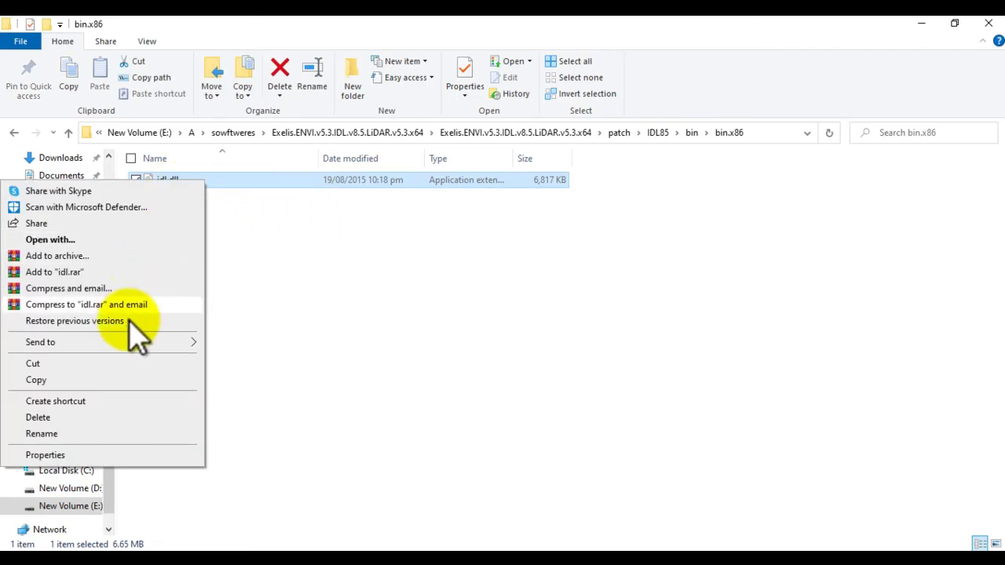
{"action": "left_click", "coordinate": [36, 380]}
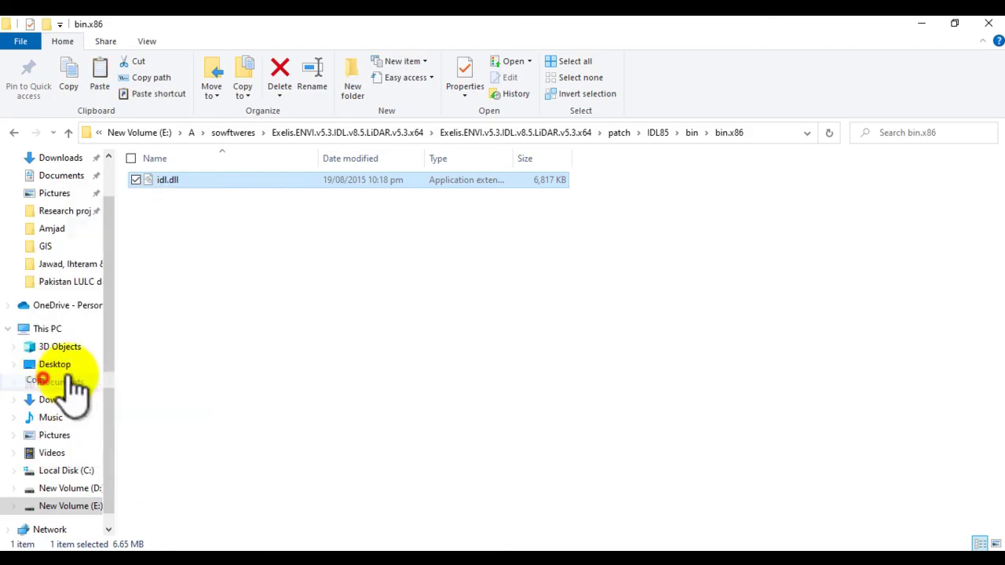
- Browse to C:\Program Files\Exelis\IDL85\bin\bin.x86
{"action": "left_click", "coordinate": [78, 471]}
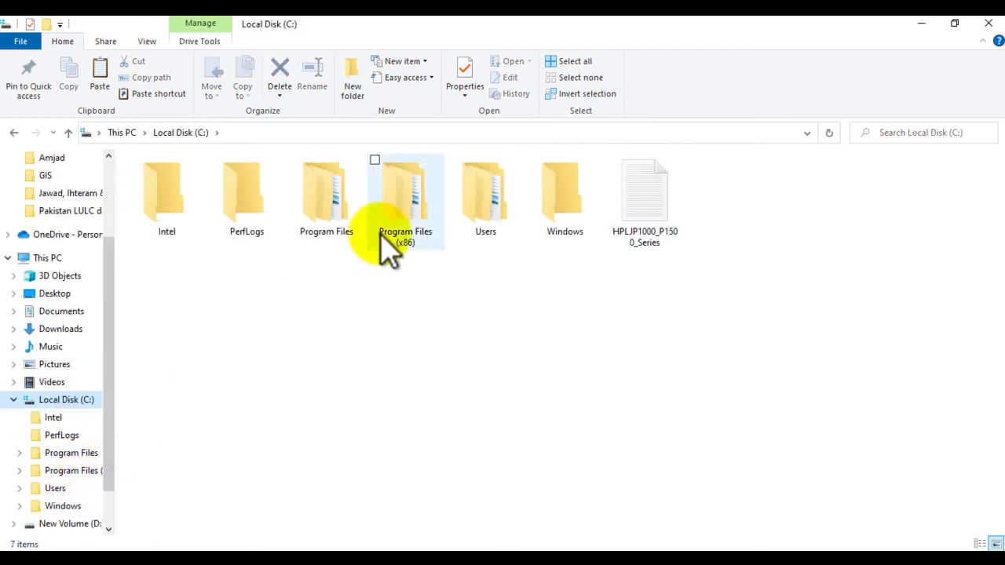
{"action": "double_click", "coordinate": [337, 232]}
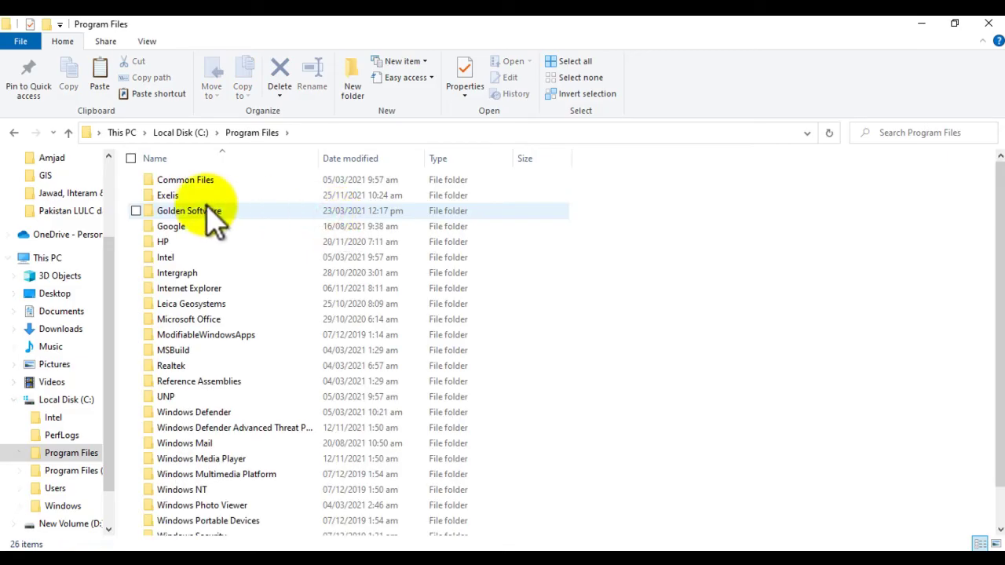
{"action": "left_click", "coordinate": [178, 194]}
{"action": "double_click", "coordinate": [179, 194]}
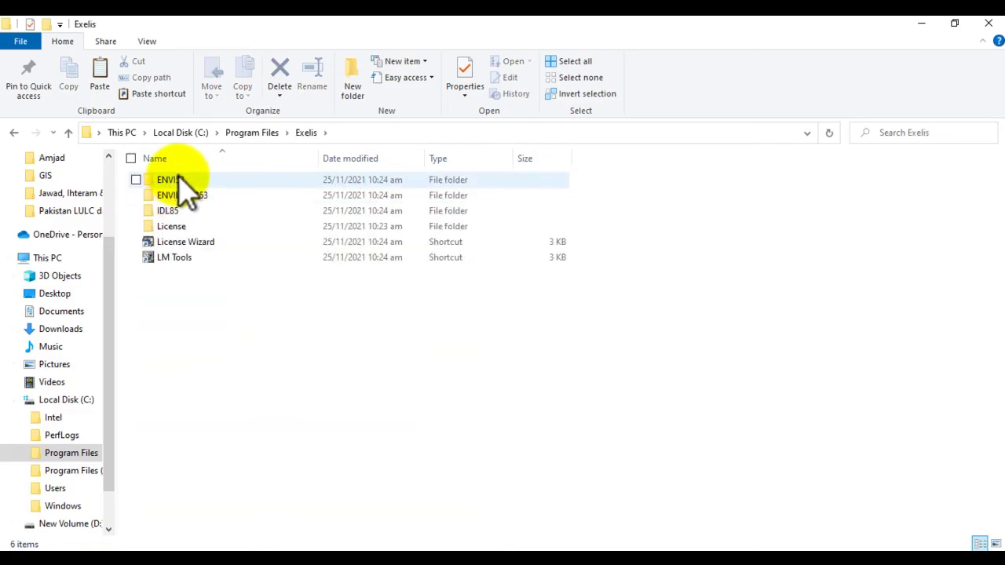
{"action": "double_click", "coordinate": [168, 214]}
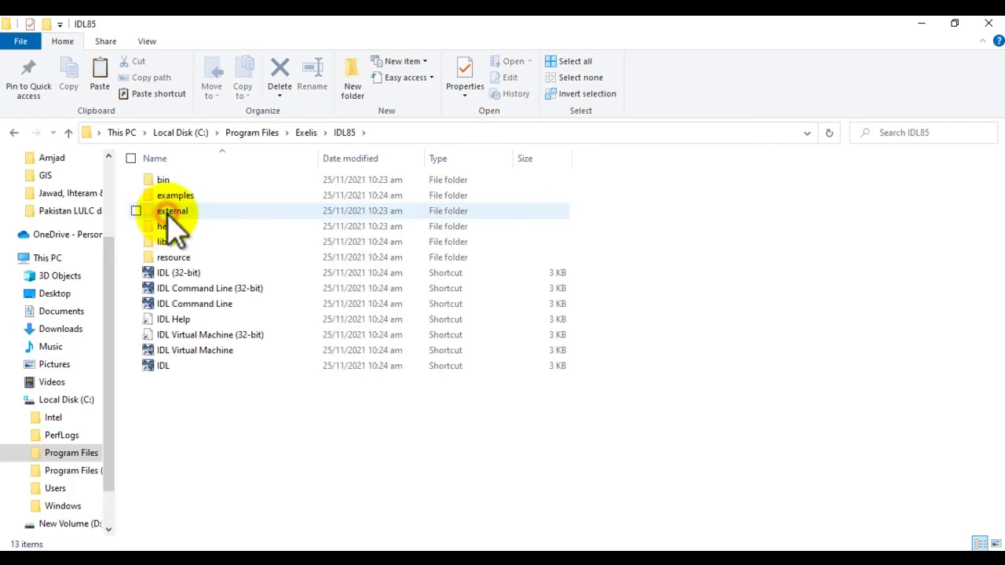
{"action": "double_click", "coordinate": [169, 183]}
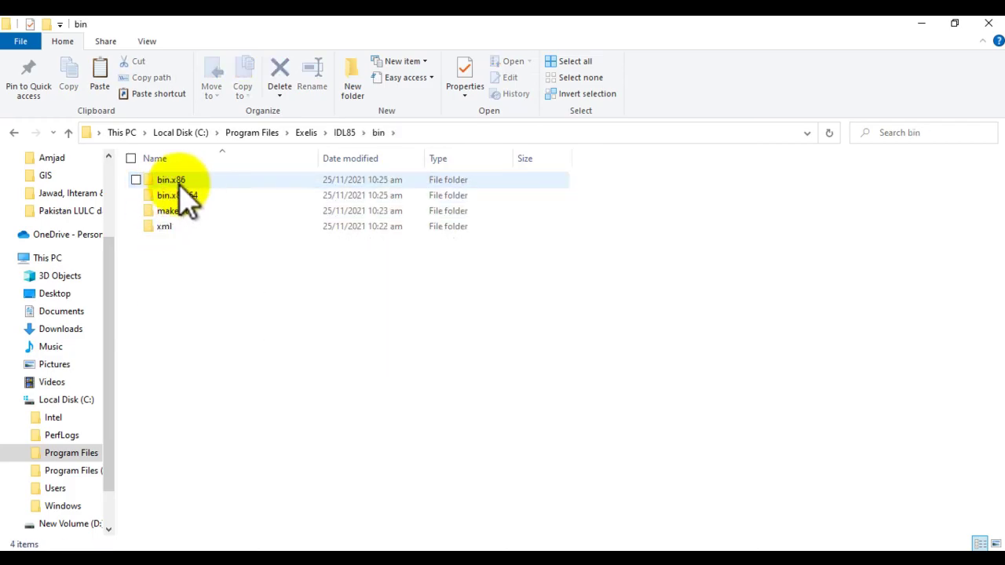
{"action": "mouse_move", "coordinate": [171, 181]}
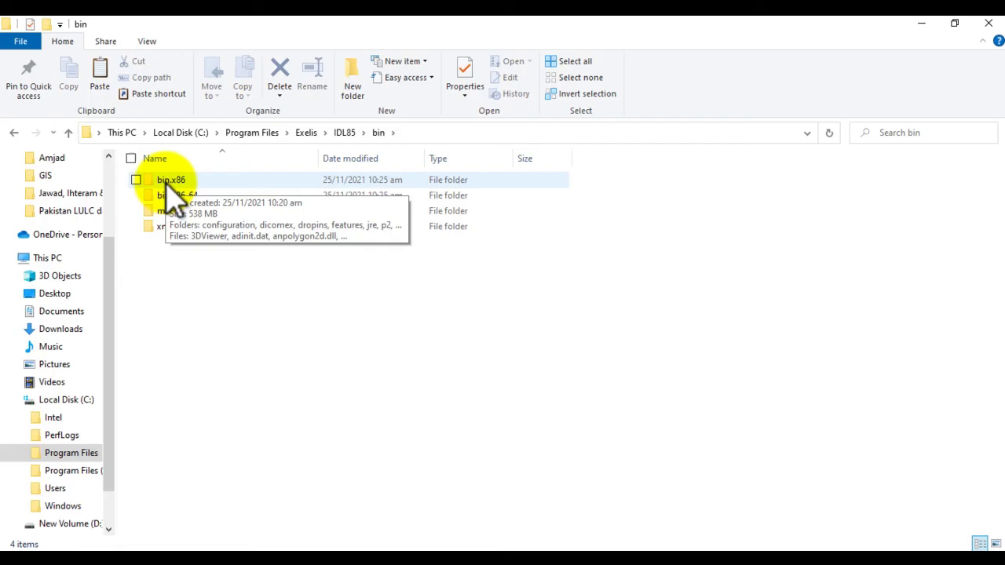
{"action": "double_click", "coordinate": [167, 188]}
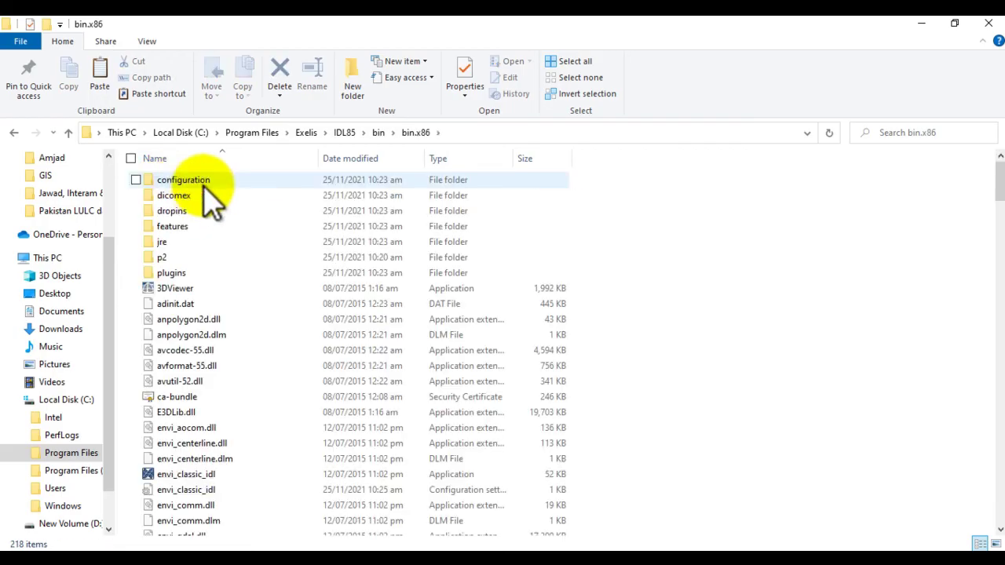
- Paste the patched idl.dll, replacing the original with administrator permission
{"action": "right_click", "coordinate": [699, 215]}
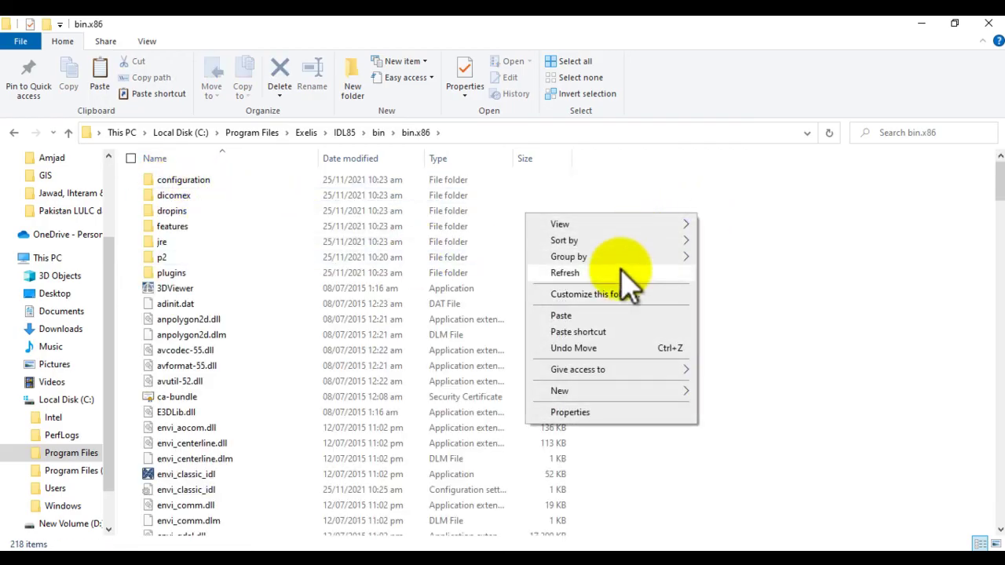
{"action": "left_click", "coordinate": [634, 315]}
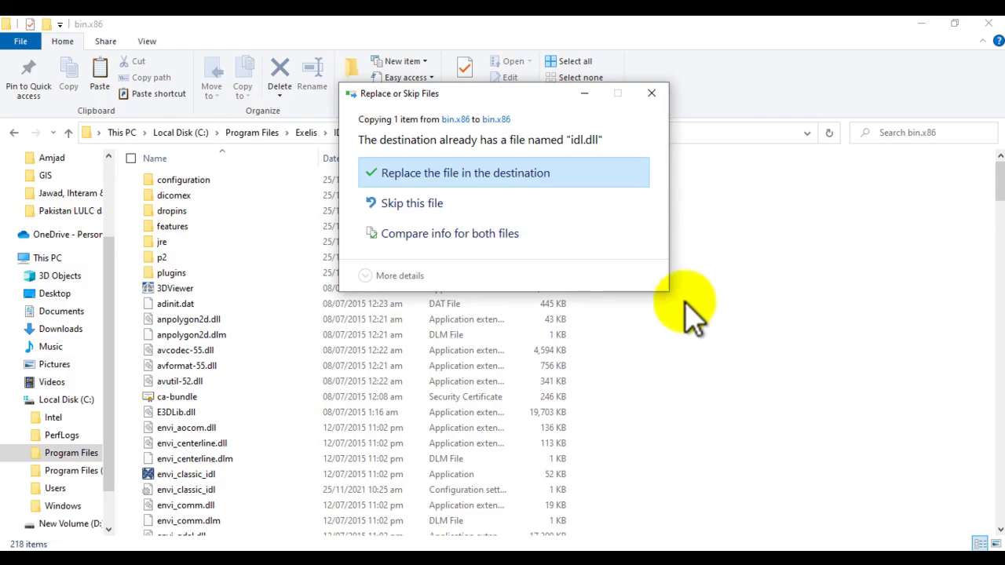
{"action": "left_click", "coordinate": [509, 175]}
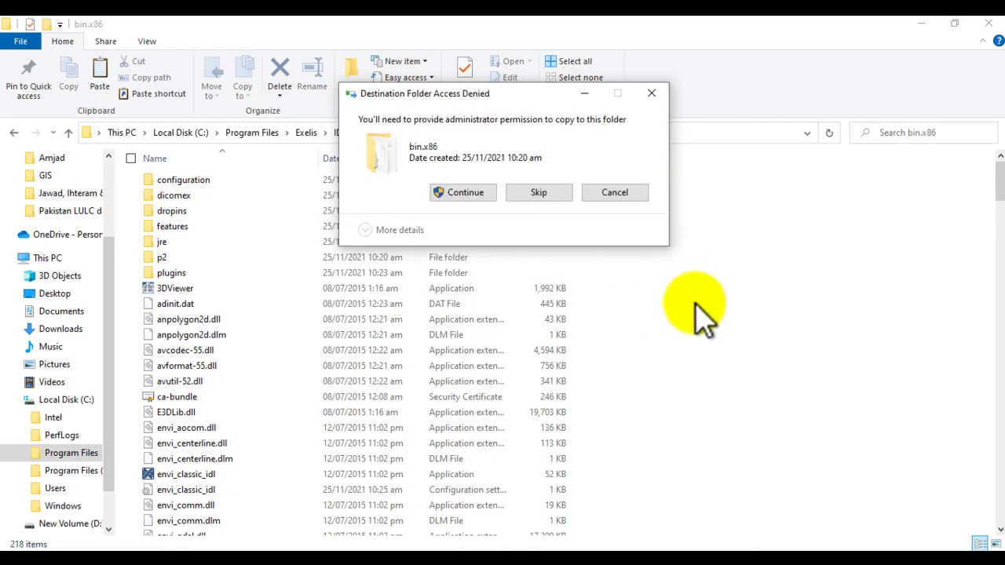
{"action": "left_click", "coordinate": [467, 193]}
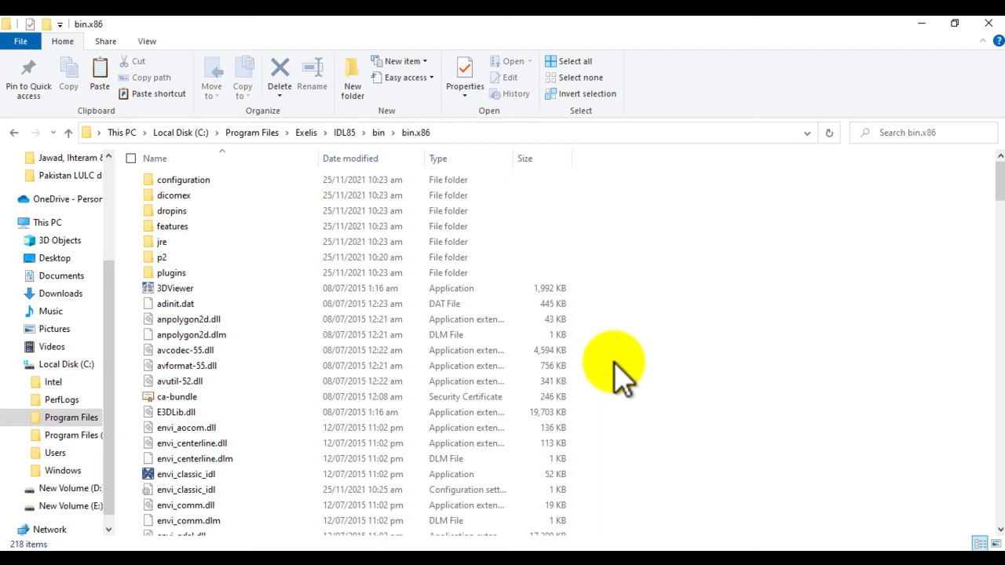
- Copy the 64-bit idl.dll from E:\A\sowftweres\...\patch\IDL85\bin\bin.x86_64
{"action": "left_click", "coordinate": [69, 507]}
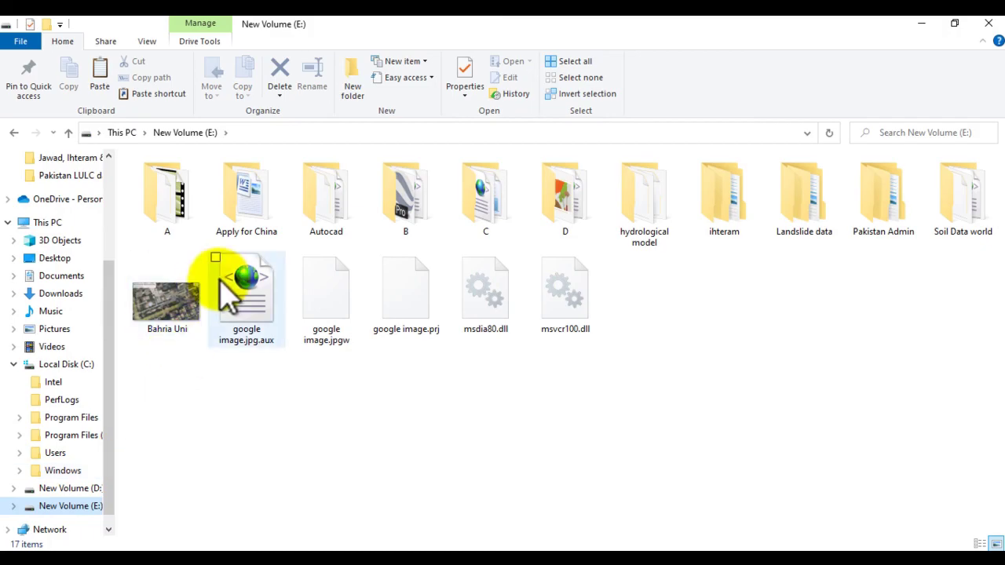
{"action": "double_click", "coordinate": [193, 196]}
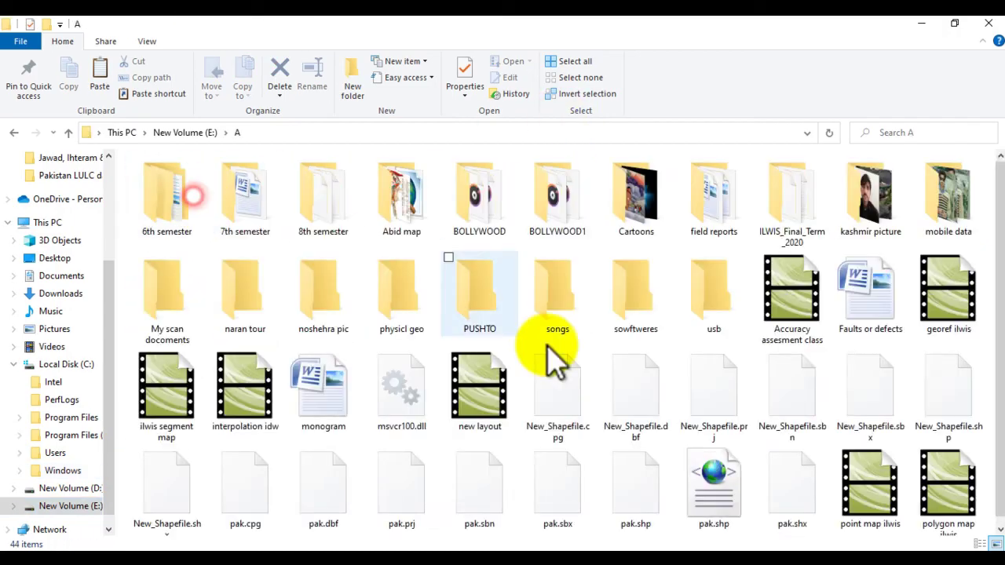
{"action": "double_click", "coordinate": [635, 322]}
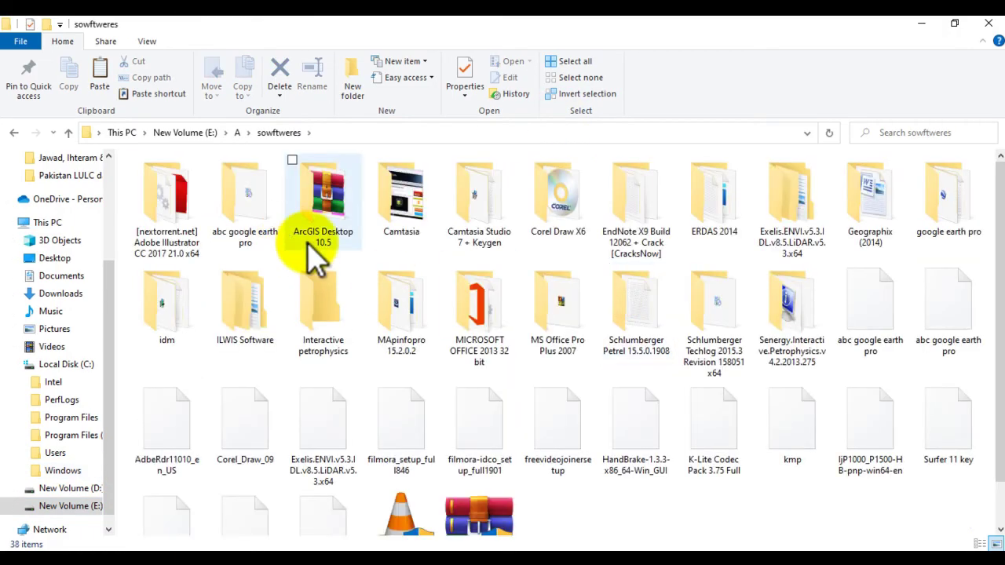
{"action": "double_click", "coordinate": [787, 222]}
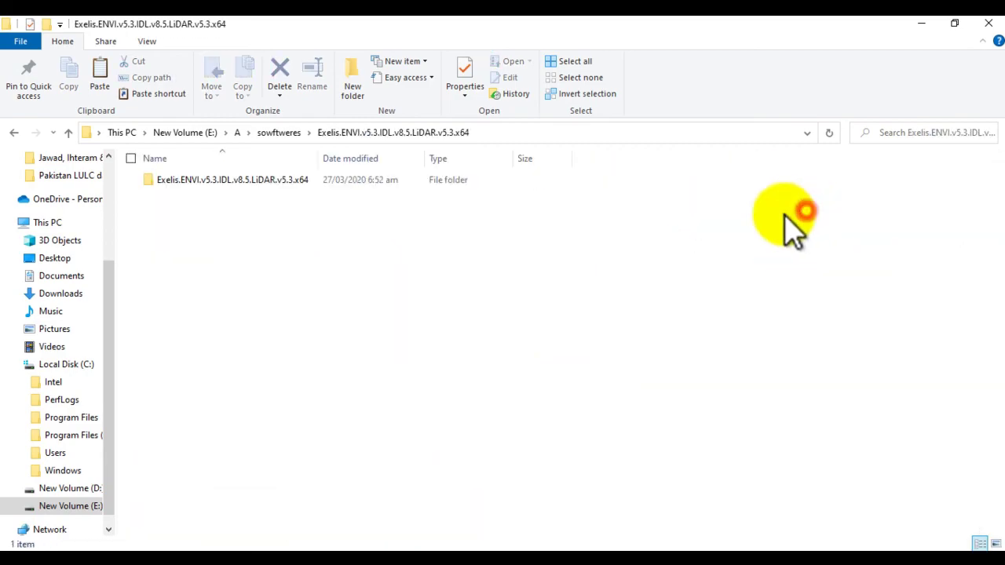
{"action": "double_click", "coordinate": [262, 180]}
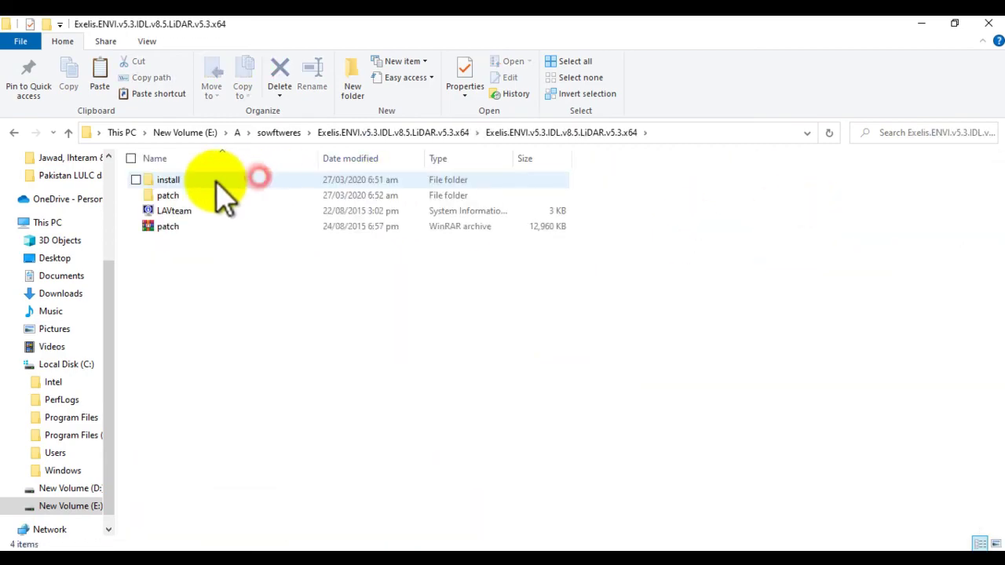
{"action": "double_click", "coordinate": [167, 196]}
{"action": "double_click", "coordinate": [163, 180]}
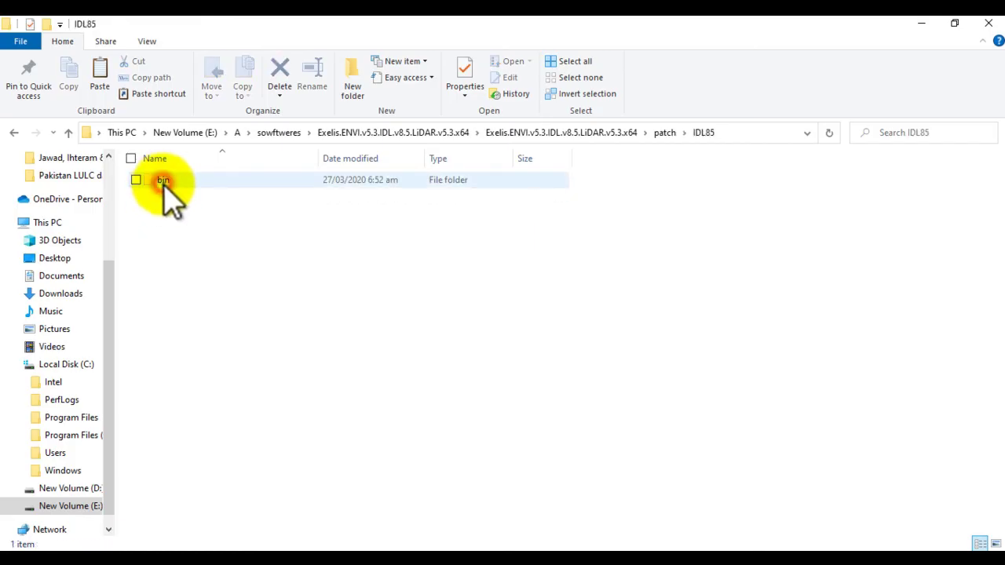
{"action": "double_click", "coordinate": [161, 180]}
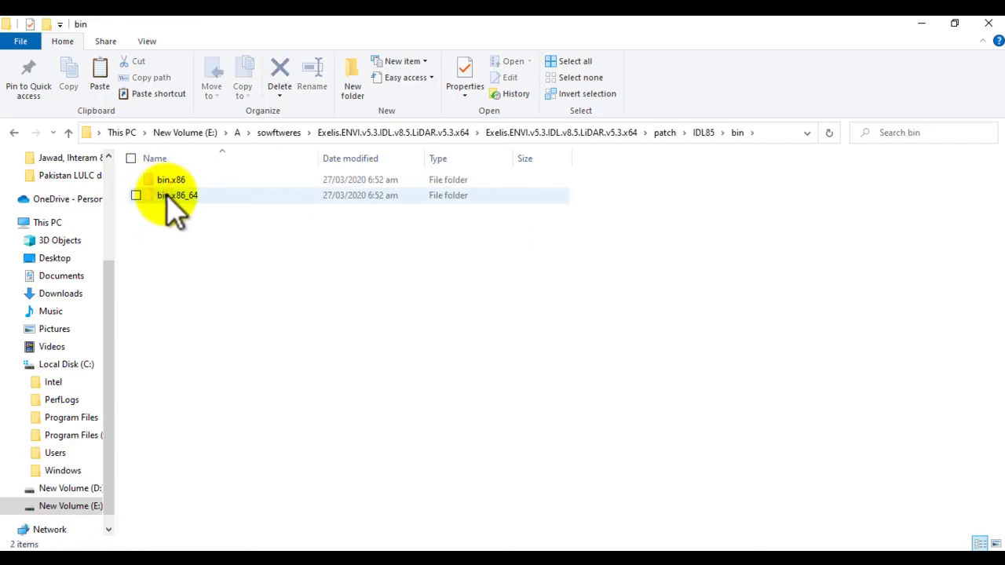
{"action": "double_click", "coordinate": [167, 196]}
{"action": "left_click", "coordinate": [167, 181]}
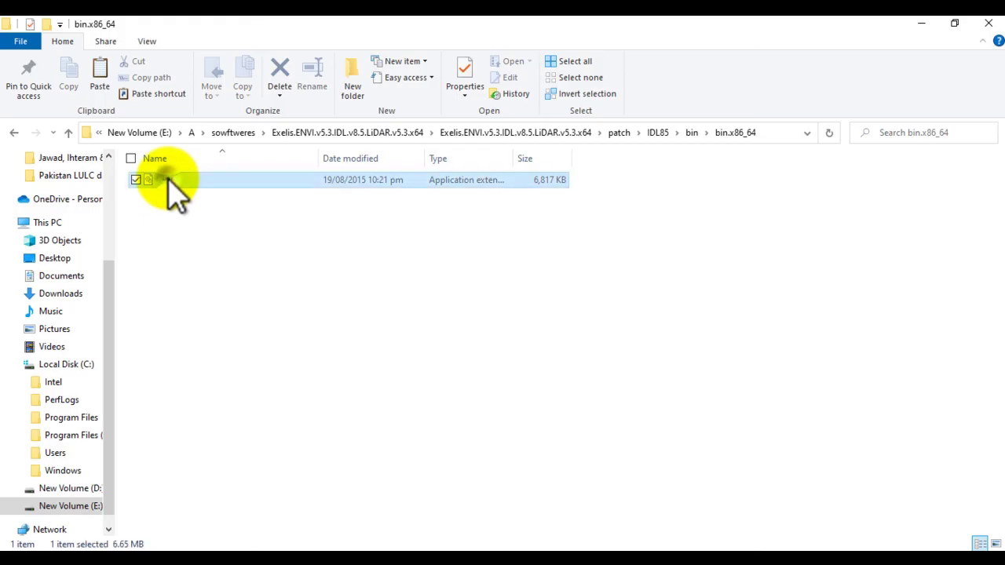
{"action": "right_click", "coordinate": [168, 186]}
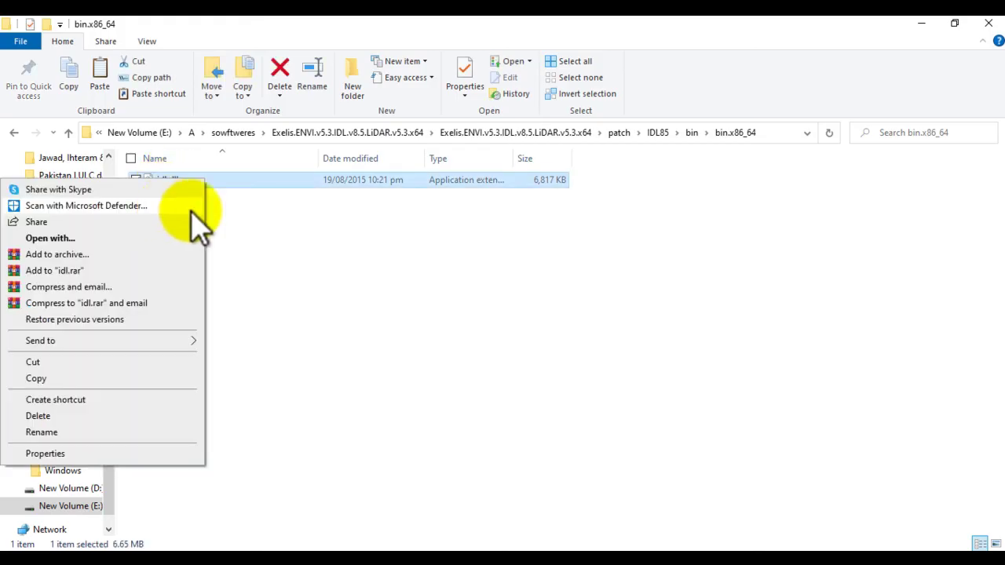
{"action": "left_click", "coordinate": [35, 380]}
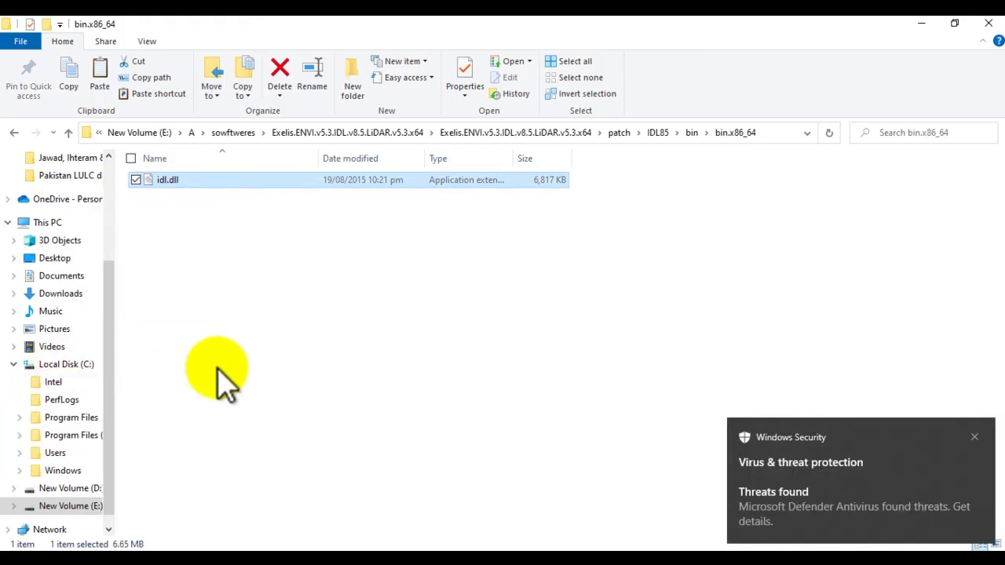
- Paste the patched idl.dll into C:\Program Files\Exelis\IDL85\bin\bin.x86_64
{"action": "left_click", "coordinate": [66, 364]}
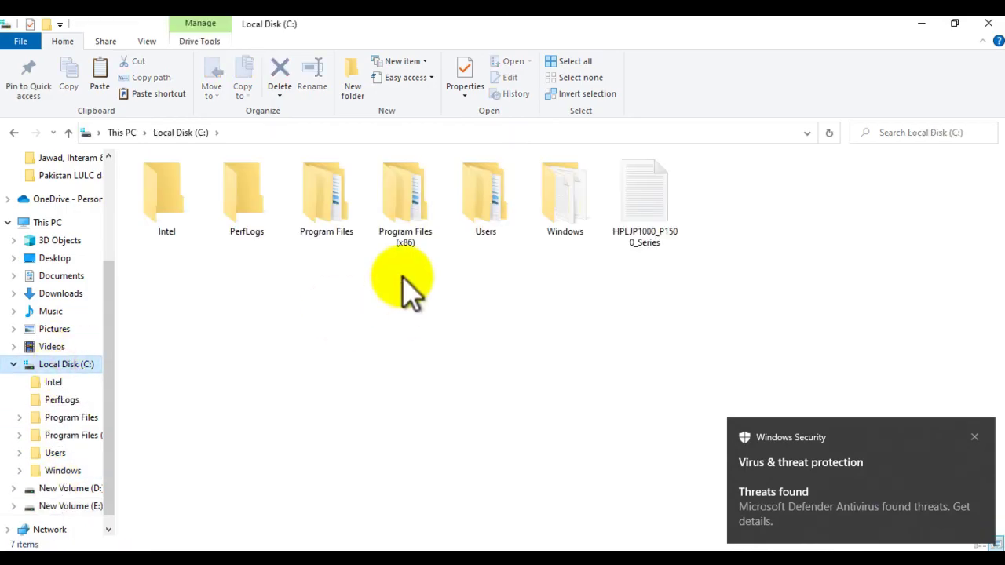
{"action": "double_click", "coordinate": [345, 214]}
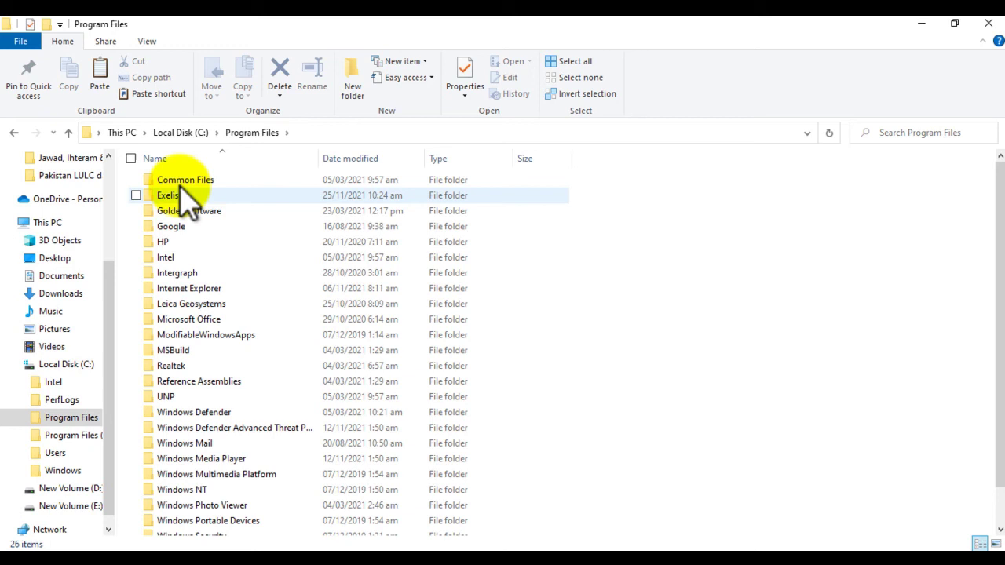
{"action": "double_click", "coordinate": [166, 196]}
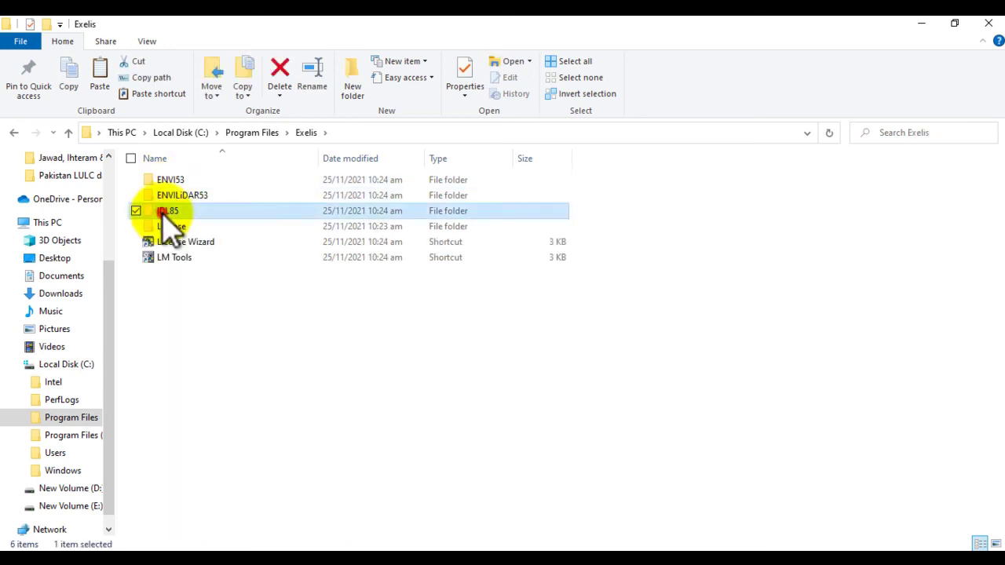
{"action": "double_click", "coordinate": [163, 212]}
{"action": "double_click", "coordinate": [162, 182]}
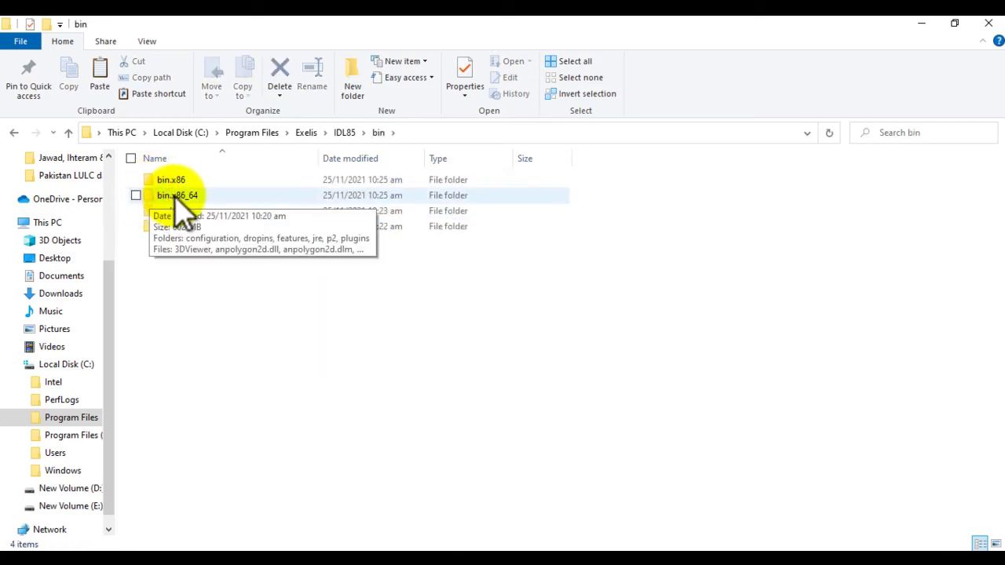
{"action": "double_click", "coordinate": [178, 203]}
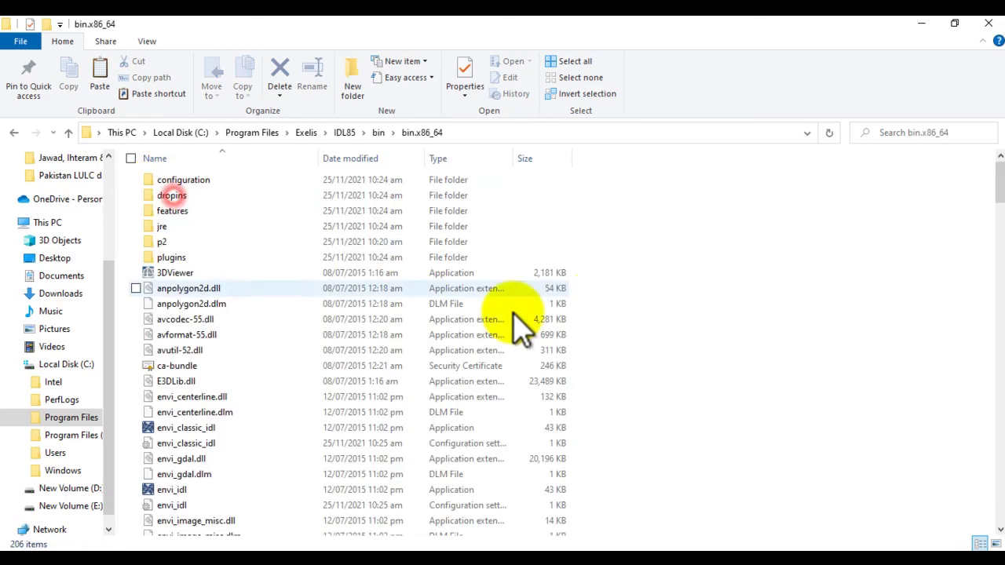
{"action": "right_click", "coordinate": [705, 267]}
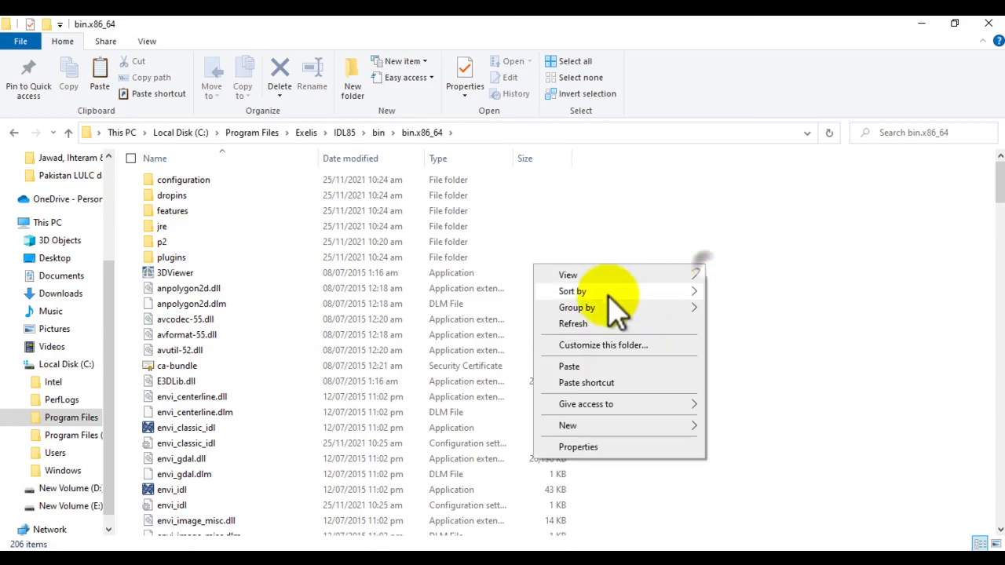
{"action": "left_click", "coordinate": [605, 366]}
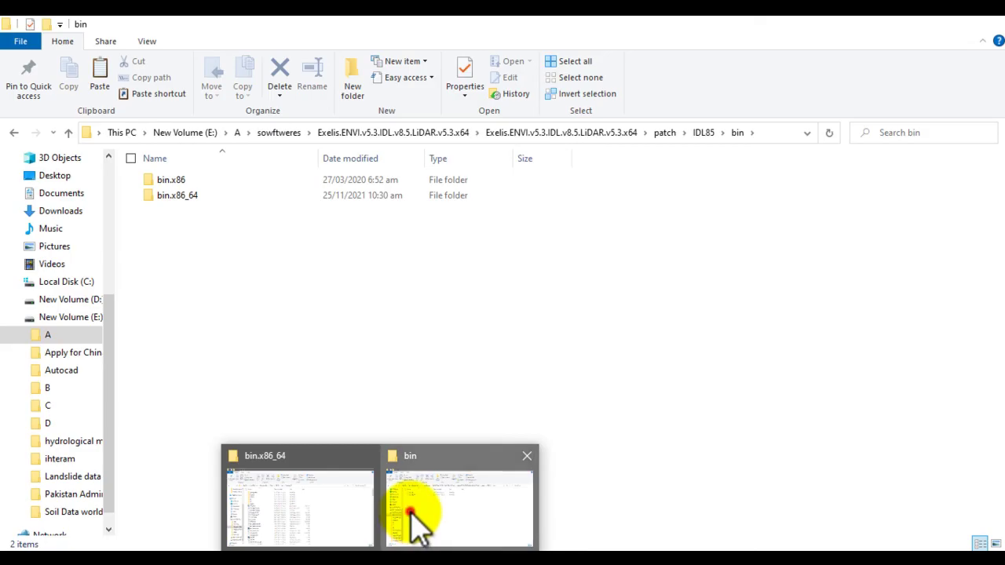
- Copy license.lic from the patch folder, then return to C:\Program Files\Exelis
{"action": "left_click", "coordinate": [412, 512]}
{"action": "left_click", "coordinate": [67, 130]}
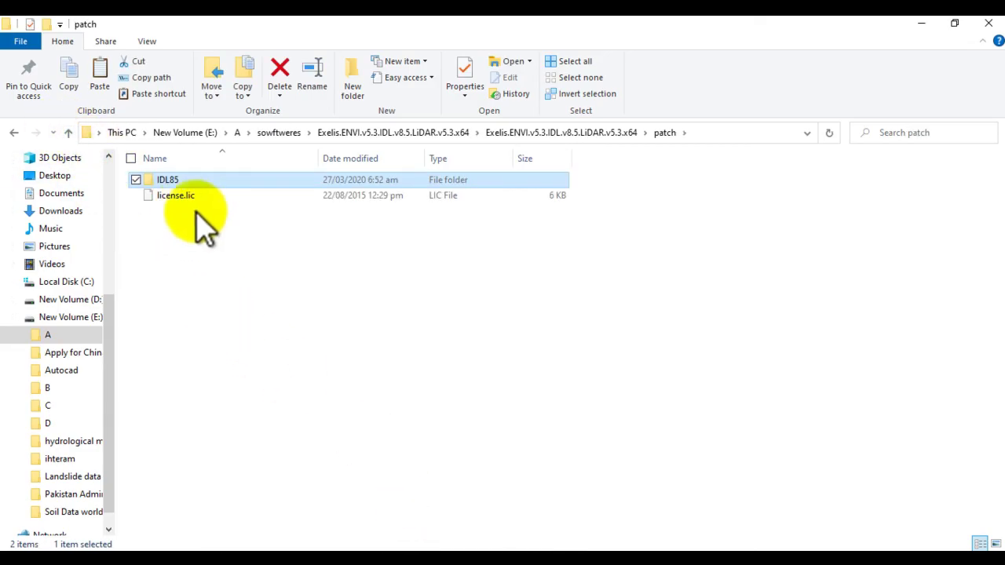
{"action": "left_click", "coordinate": [176, 198]}
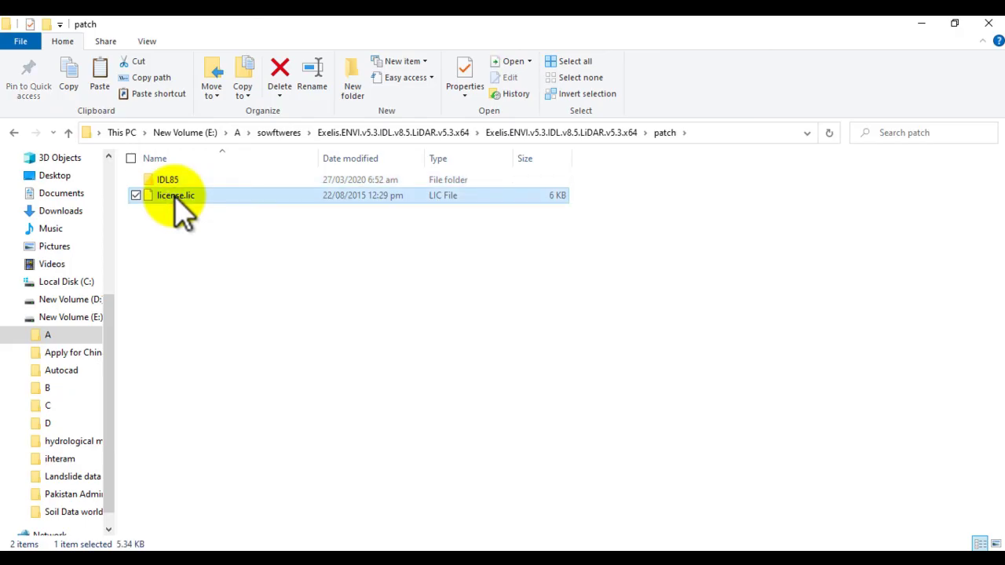
{"action": "right_click", "coordinate": [180, 209]}
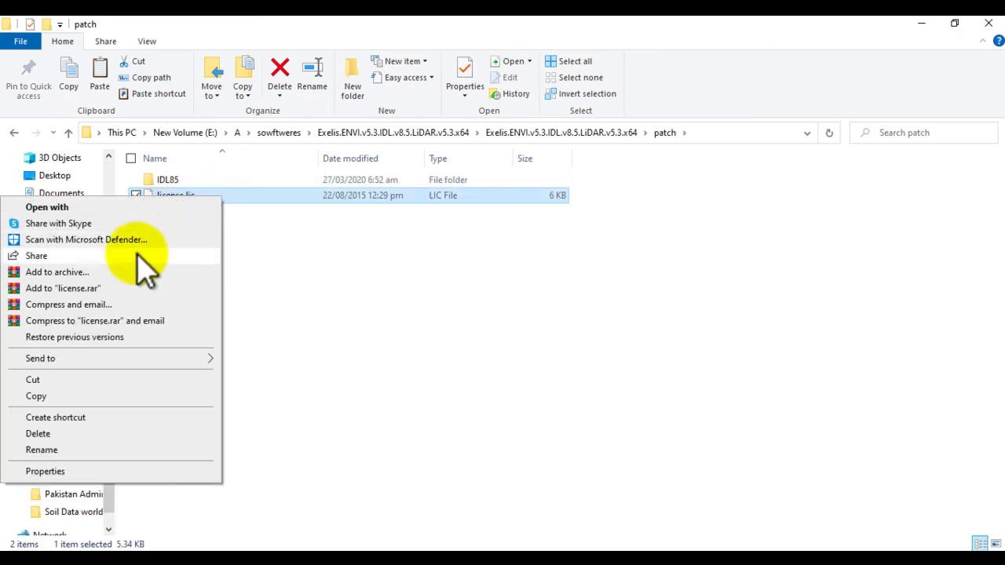
{"action": "left_click", "coordinate": [37, 397]}
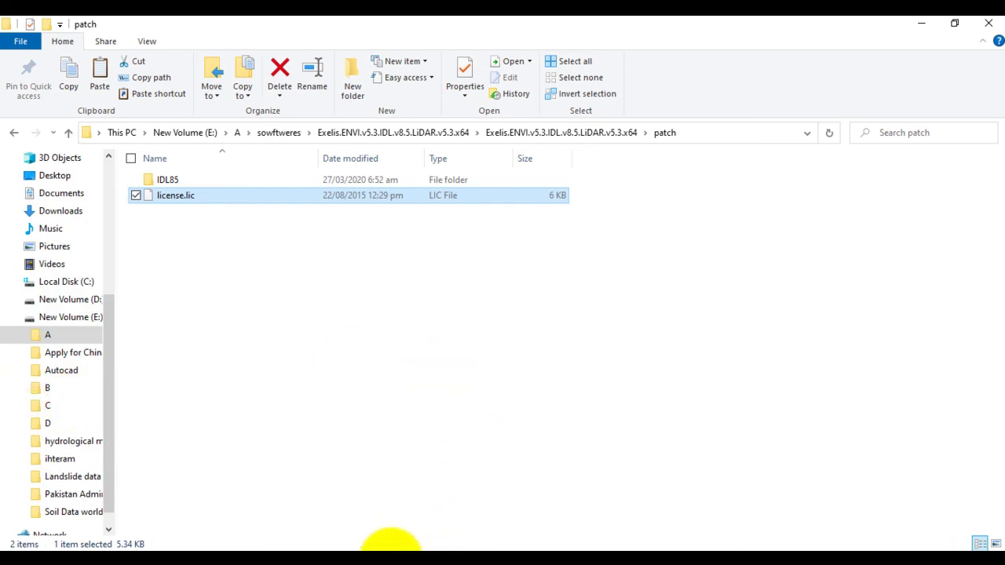
{"action": "left_click", "coordinate": [332, 514]}
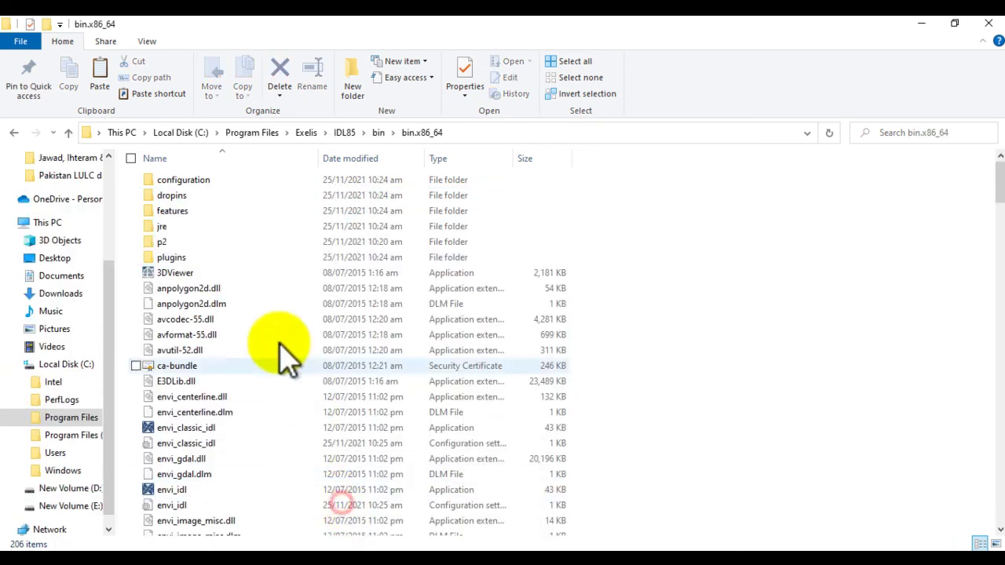
{"action": "left_click", "coordinate": [308, 133]}
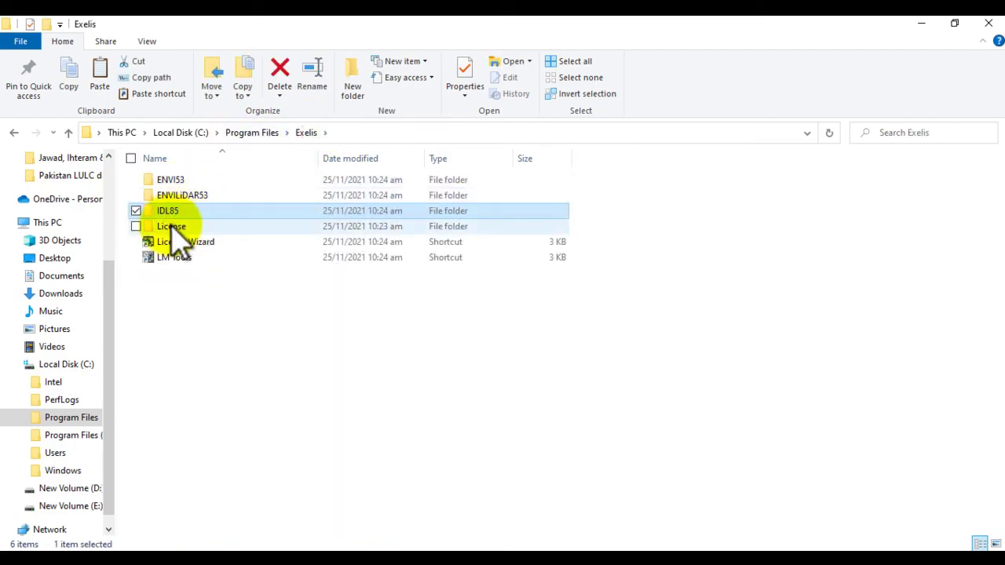
- Paste license.lic into the Exelis License folder, granting administrator permission
{"action": "double_click", "coordinate": [174, 227]}
{"action": "right_click", "coordinate": [363, 248]}
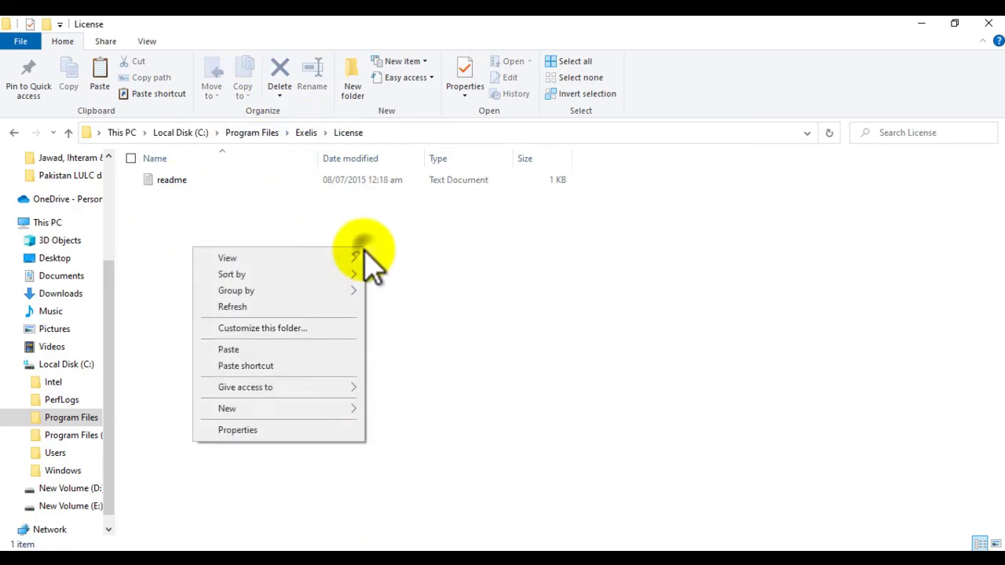
{"action": "left_click", "coordinate": [235, 349]}
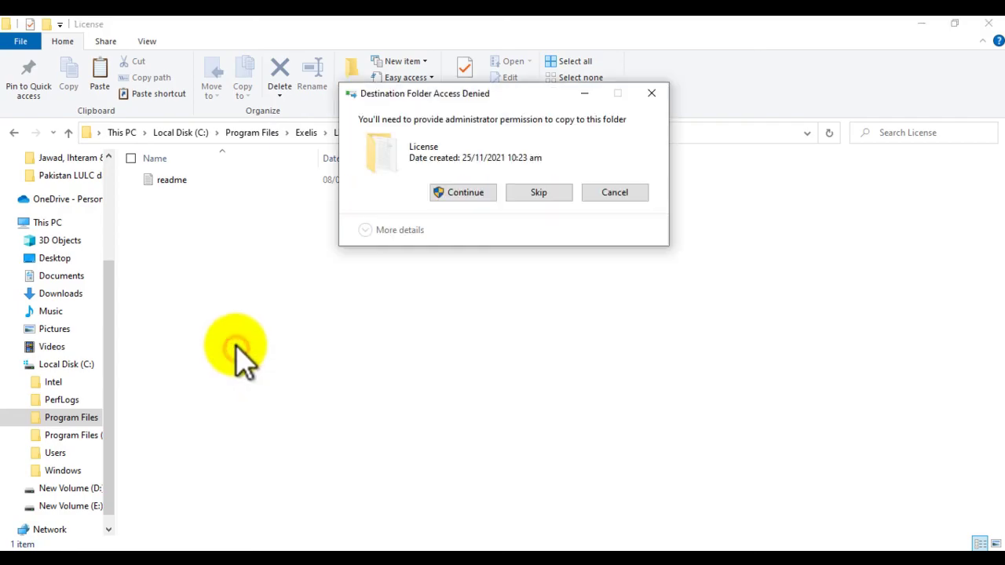
{"action": "left_click", "coordinate": [464, 193]}
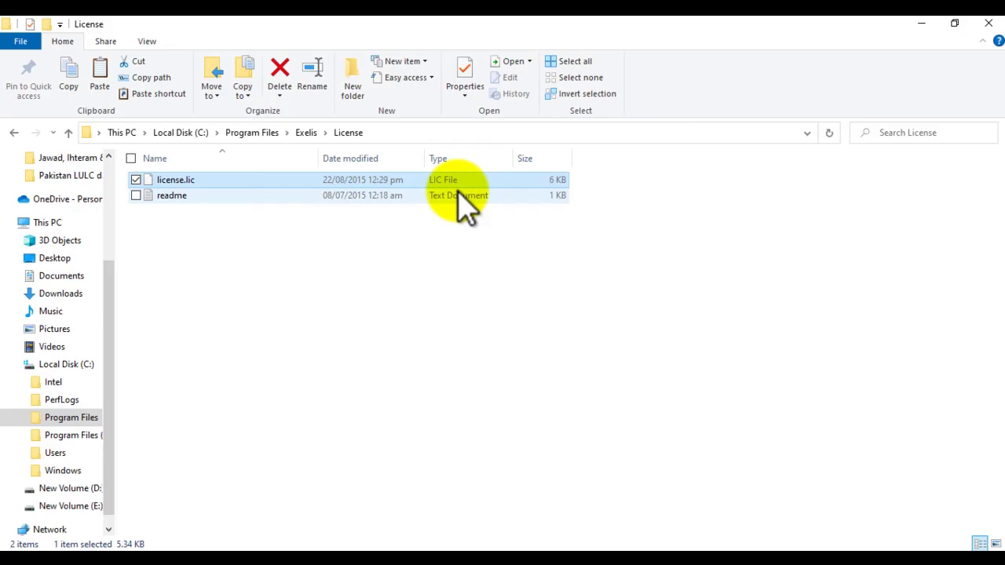
- Refresh the License folder listing and minimize Explorer to the desktop
{"action": "right_click", "coordinate": [531, 302]}
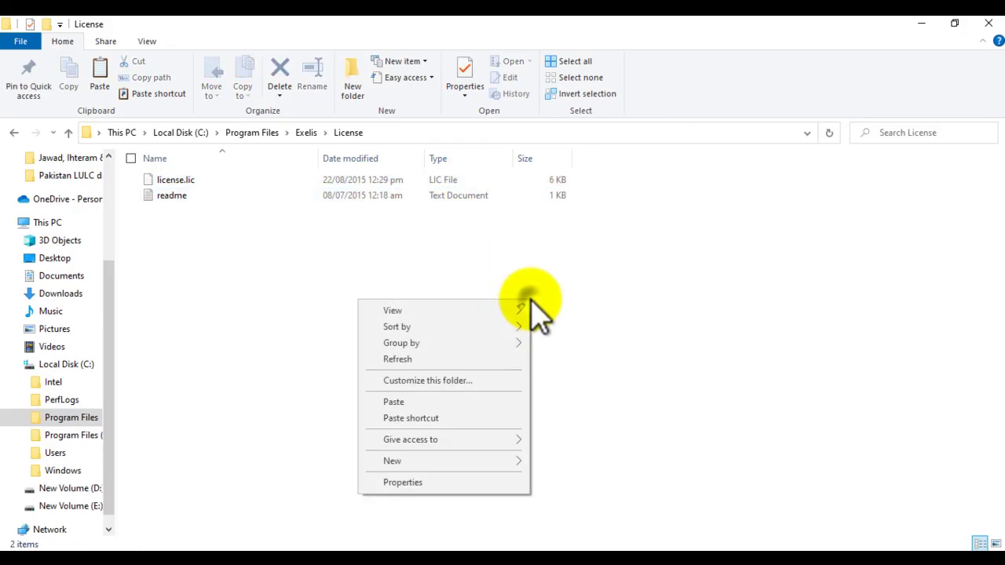
{"action": "left_click", "coordinate": [407, 360]}
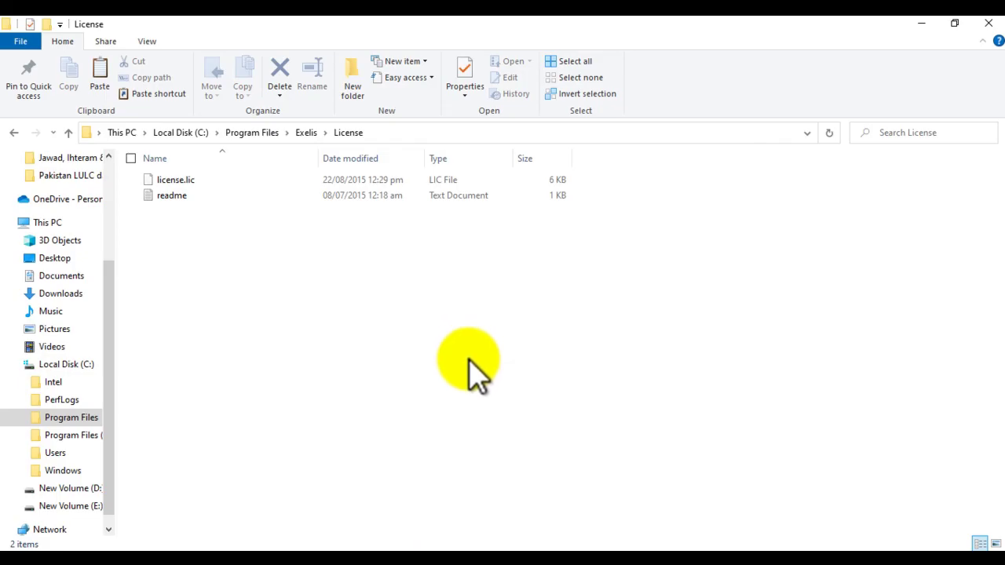
{"action": "left_click", "coordinate": [922, 23]}
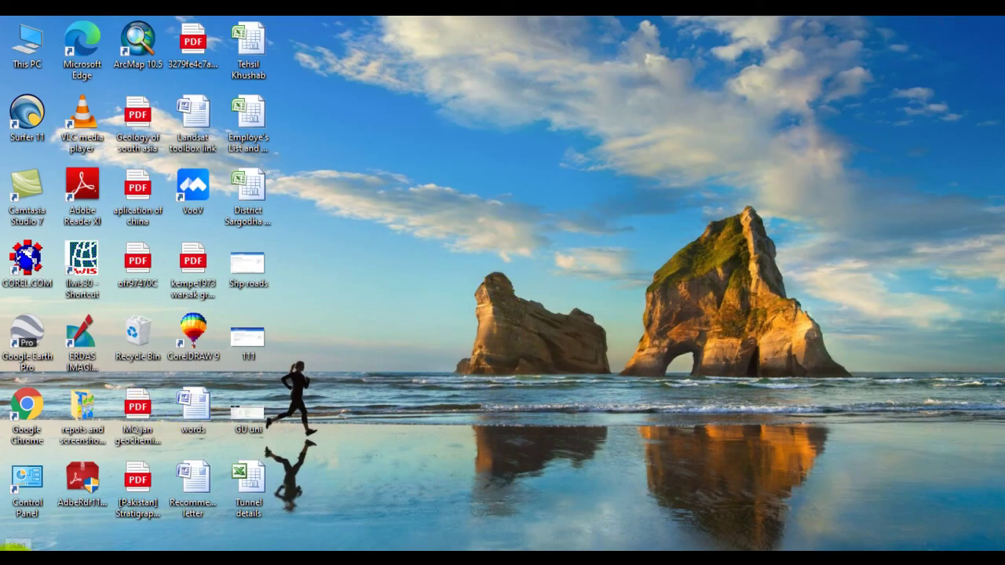
- Start ENVI LiDAR 5.3 (32-bit) from the Start menu's Recently added list
{"action": "left_click", "coordinate": [15, 546]}
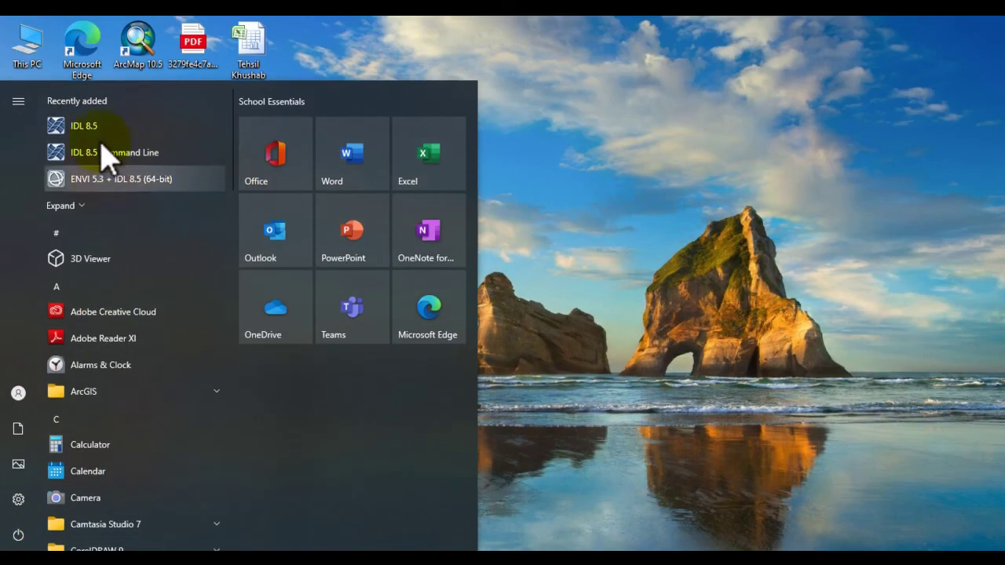
{"action": "left_click", "coordinate": [90, 207]}
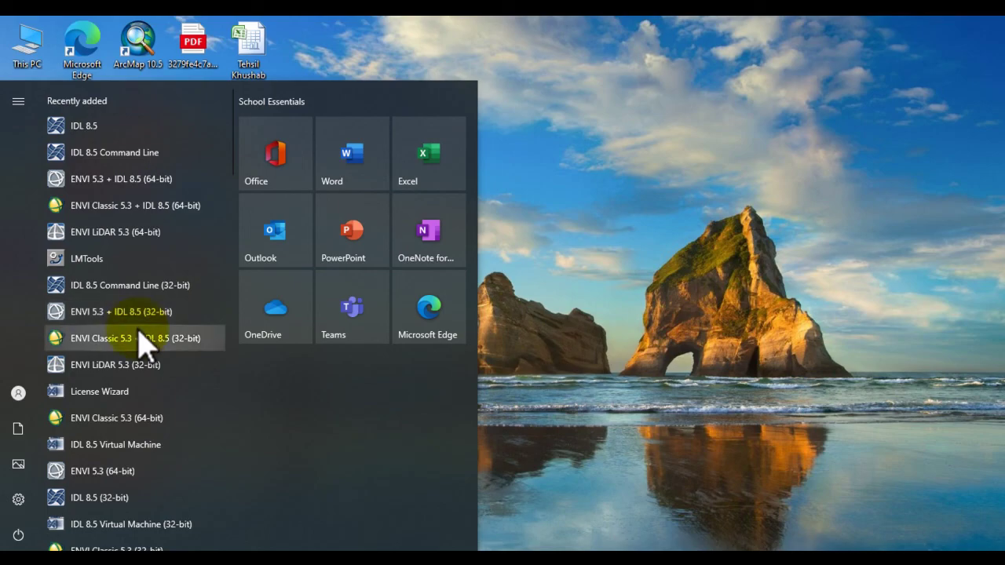
{"action": "left_click", "coordinate": [112, 365]}
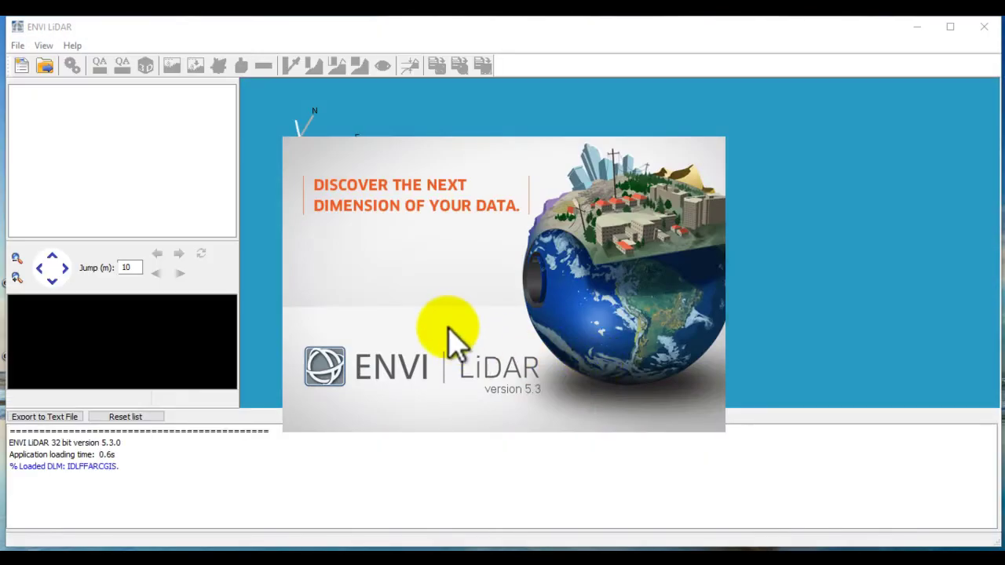
- Dismiss the ENVI LiDAR splash and cancel the File > Open dialog without loading anything
{"action": "left_click", "coordinate": [424, 219]}
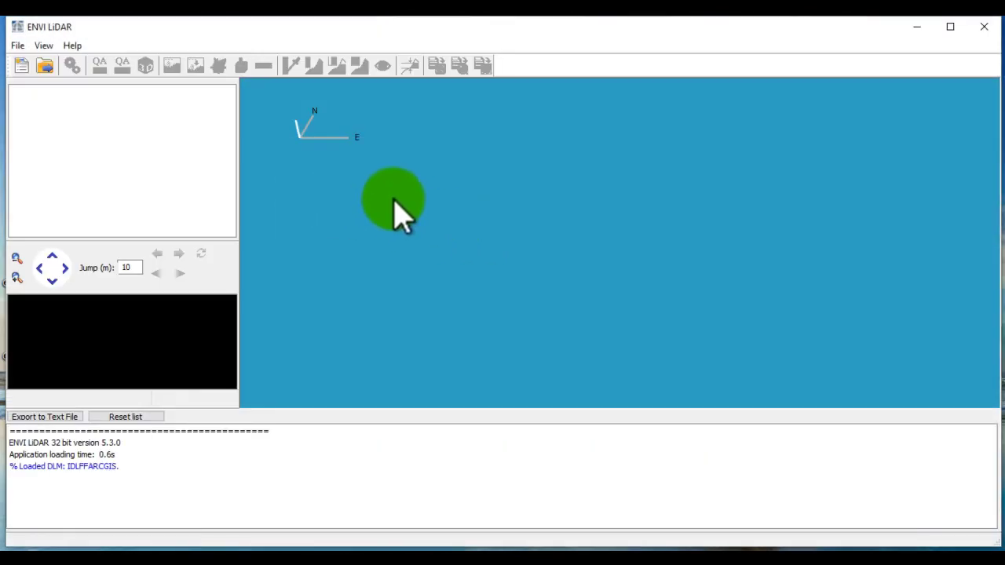
{"action": "left_click", "coordinate": [18, 45]}
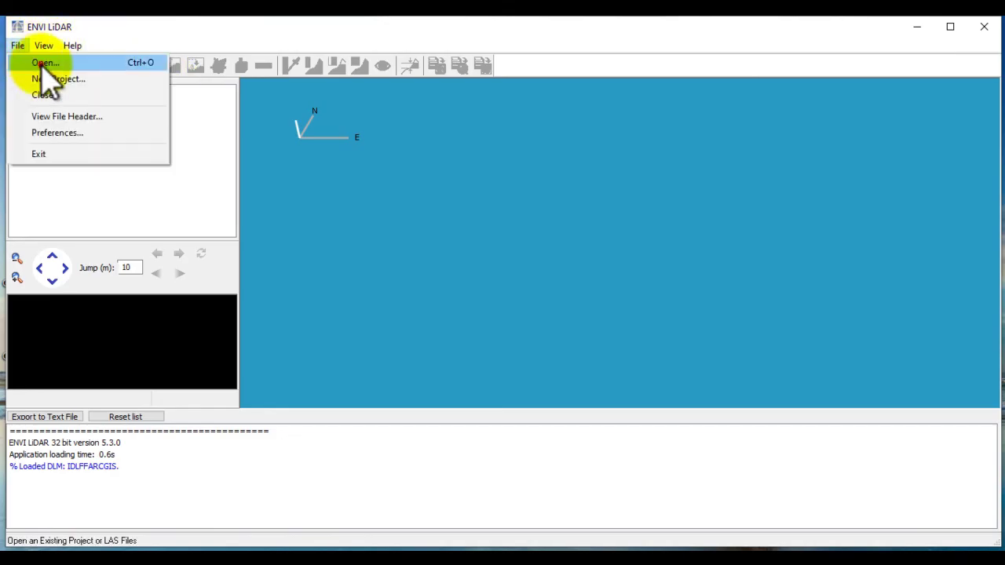
{"action": "left_click", "coordinate": [46, 63]}
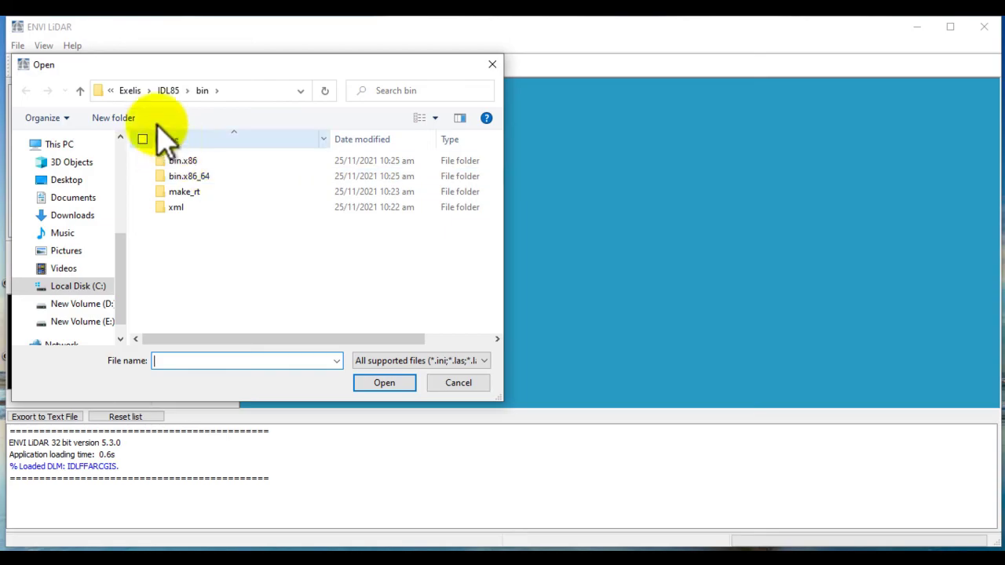
{"action": "left_click", "coordinate": [492, 65]}
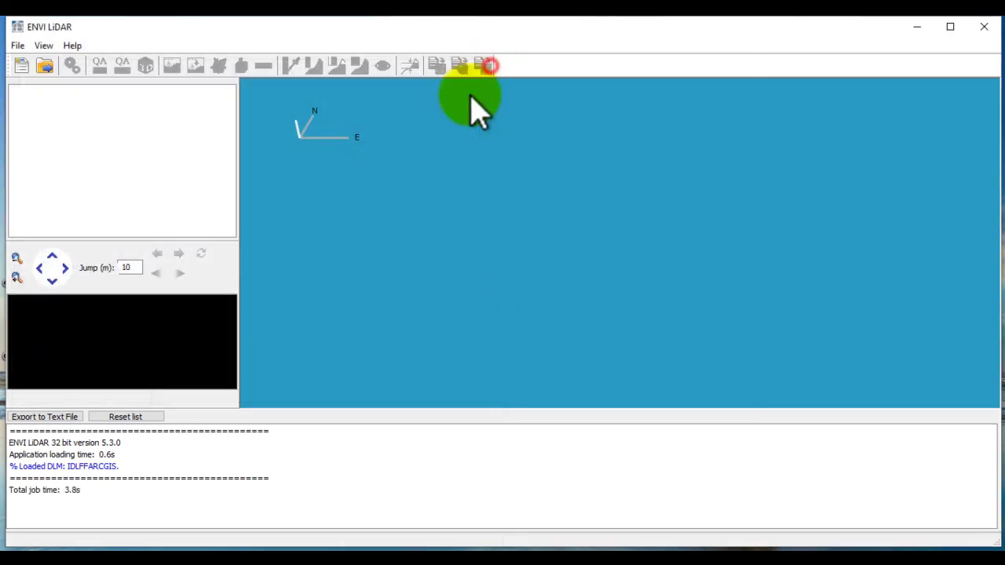